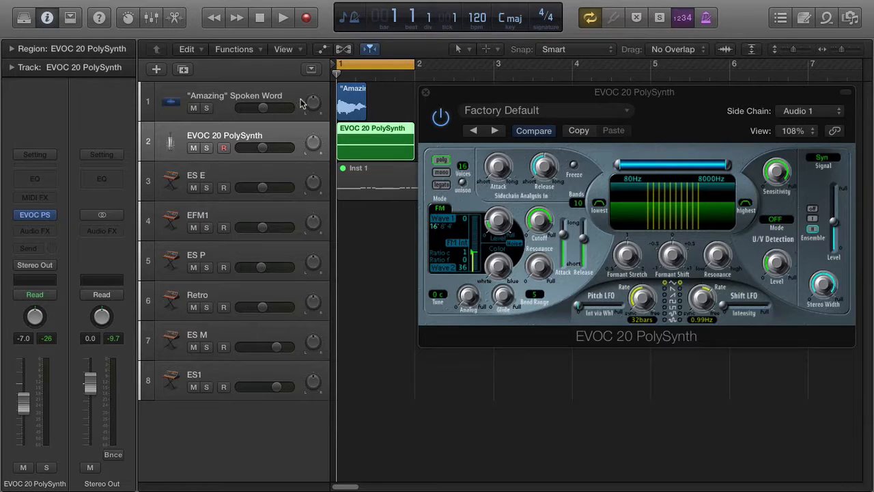
Review the "Amazing" Spoken Word and EVOC 20 PolySynth tracks and view the spoken word loops in the Loop Browser.
click(287, 94)
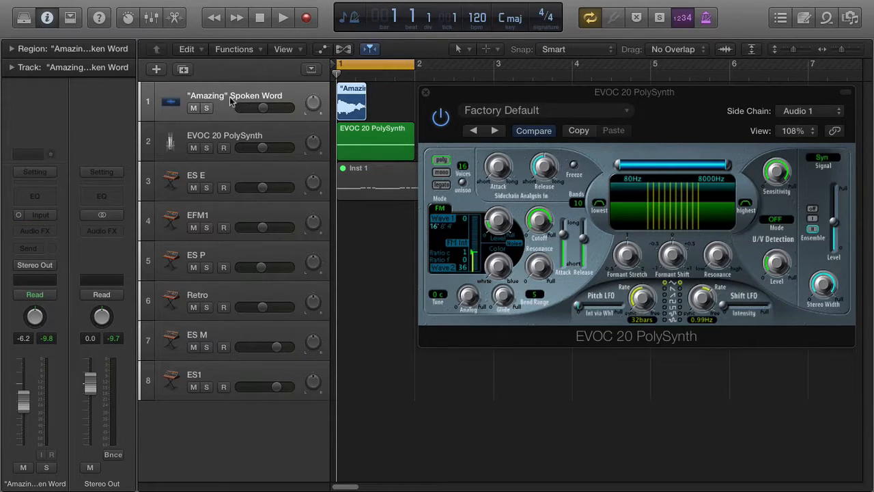
click(267, 133)
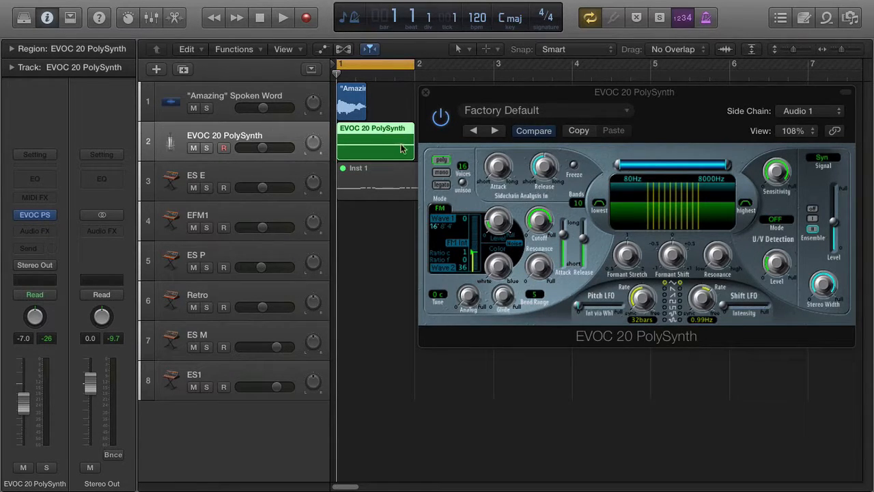
click(278, 101)
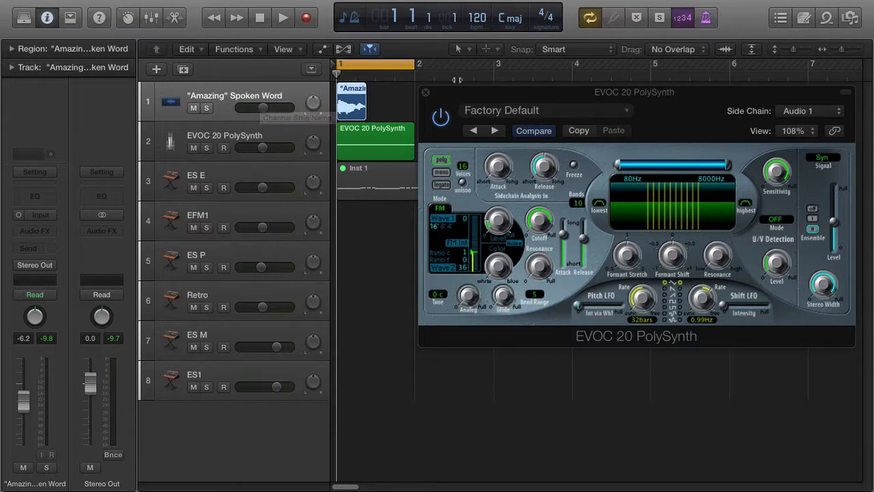
click(831, 23)
drag(741, 91, 356, 198)
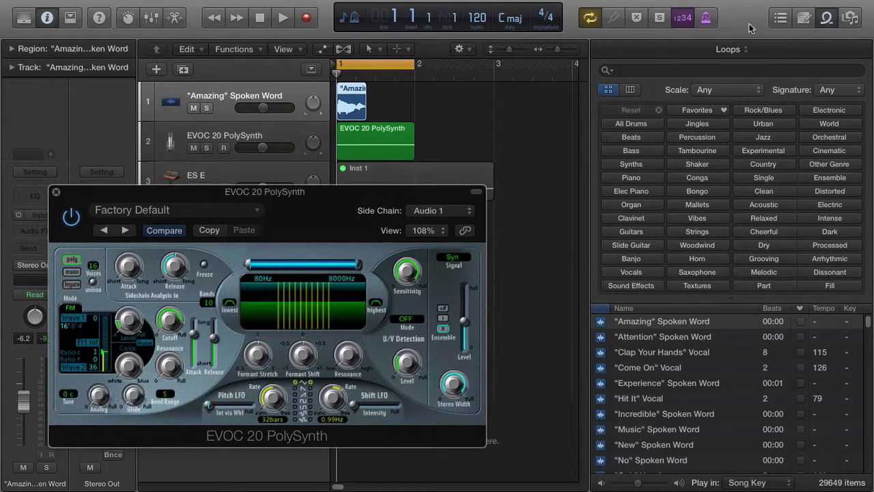
click(826, 21)
drag(329, 206, 699, 103)
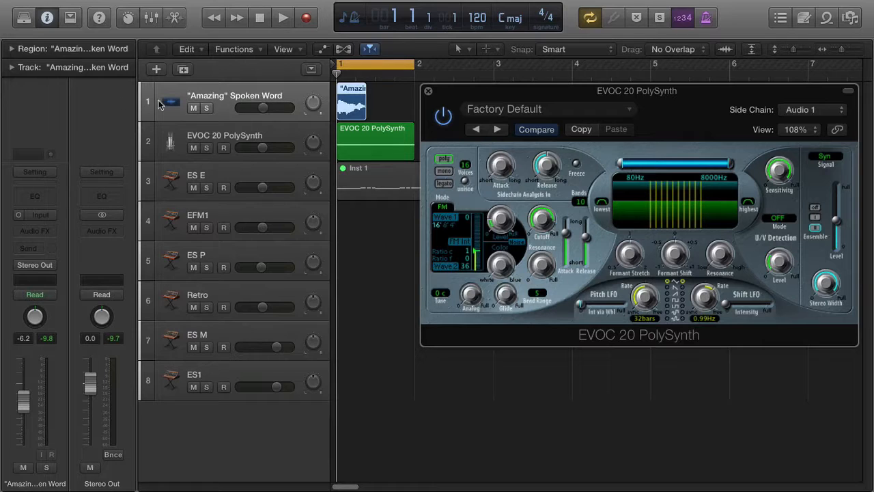
Set the EVOC 20 PolySynth side chain to None and back to Audio 1 - "Amazing" Spoken Word.
click(792, 111)
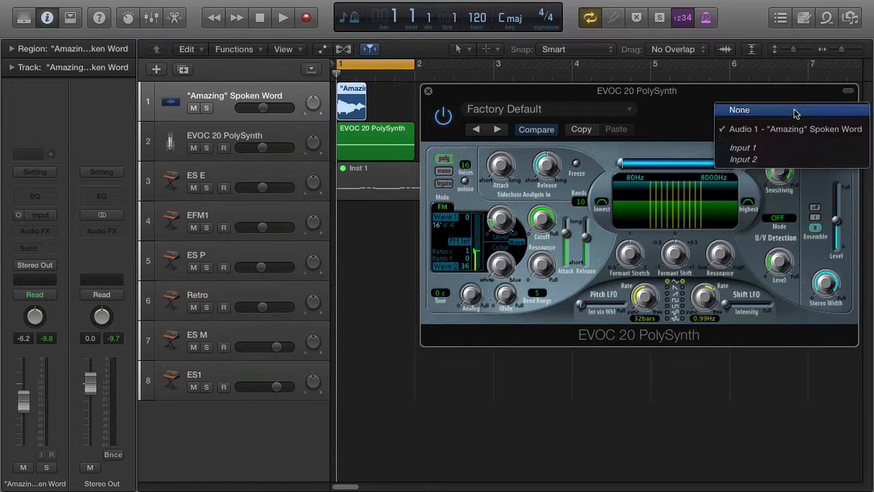
click(755, 111)
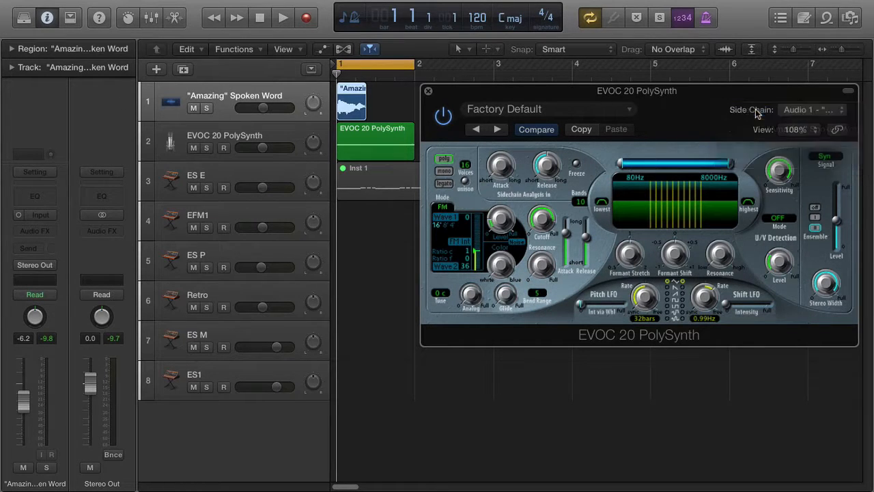
click(802, 111)
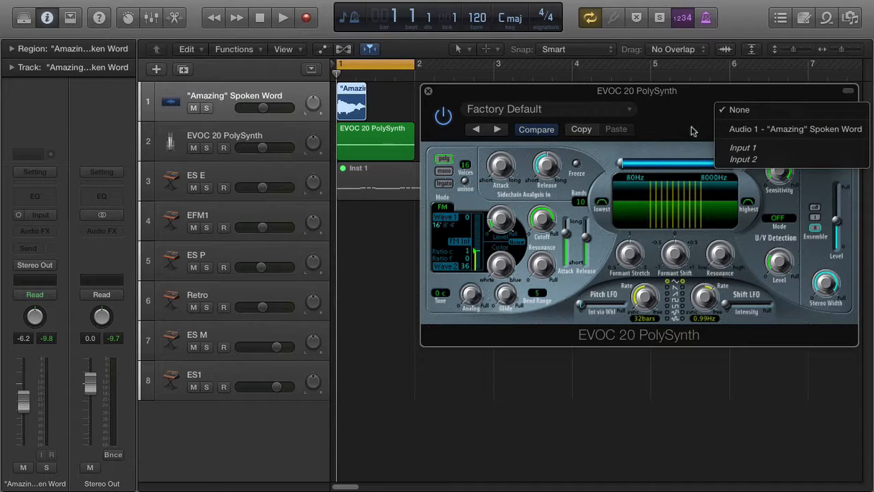
click(784, 129)
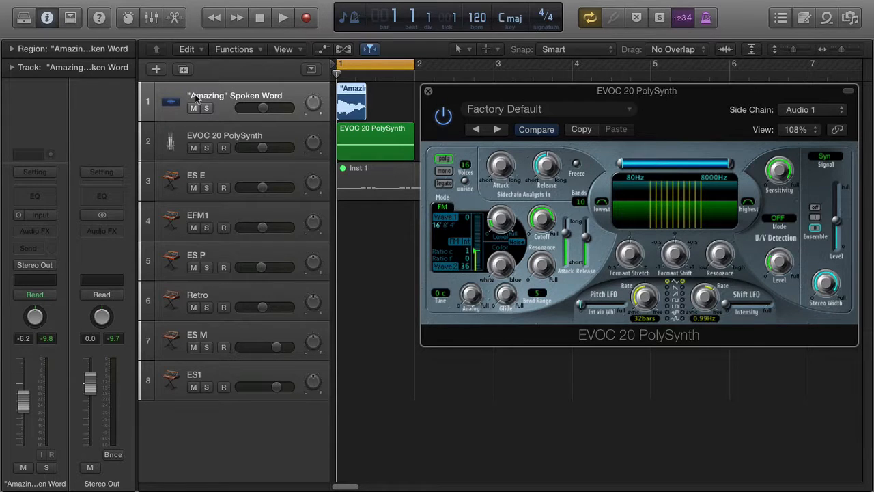
Audition the spoken word track from the start with the EVOC 20 PolySynth track temporarily muted.
click(250, 96)
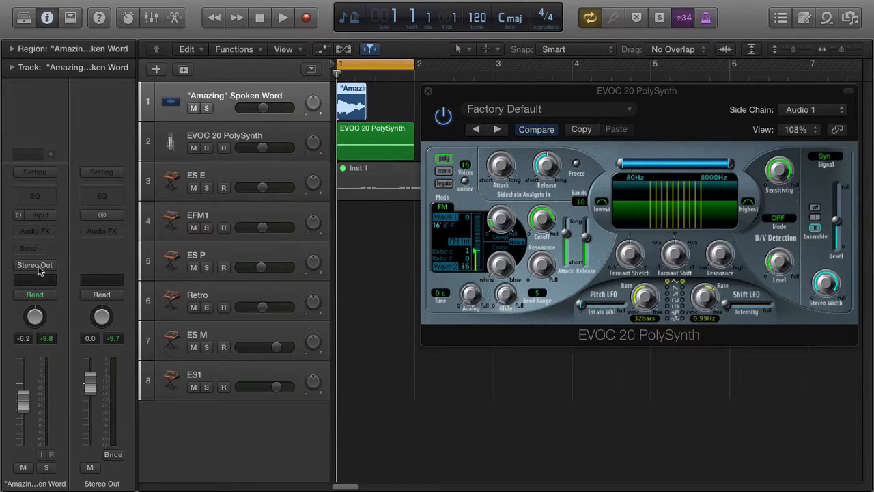
click(204, 136)
click(193, 147)
key(space)
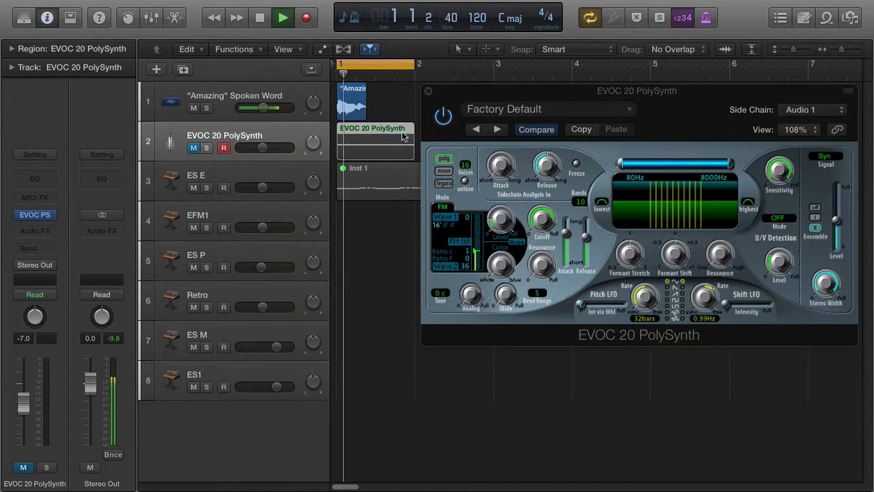
key(space)
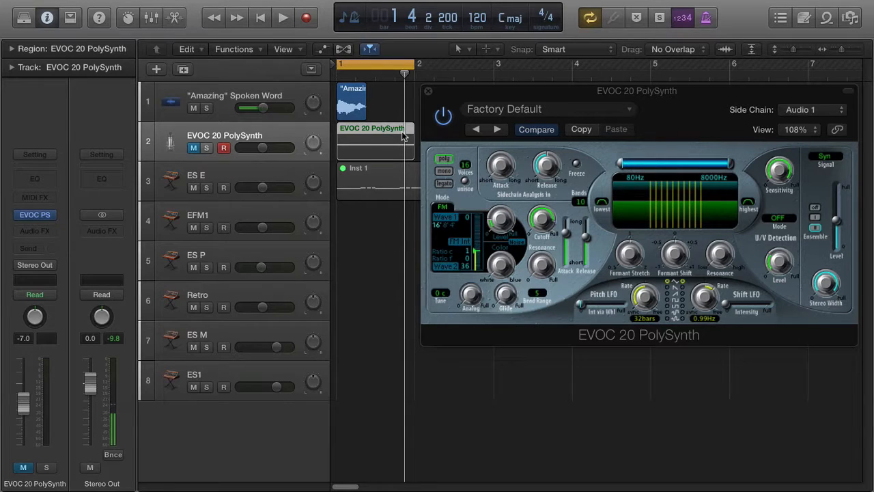
key(Return)
click(193, 148)
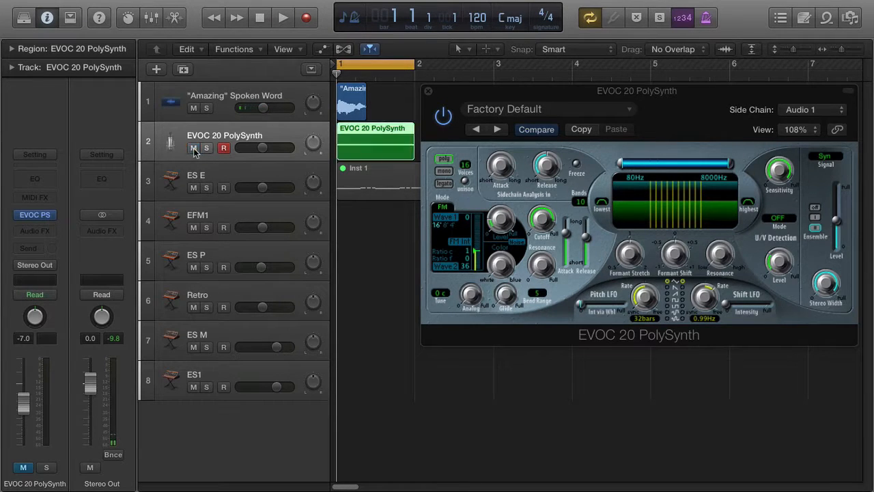
Set the output of the "Amazing" Spoken Word track to No Output.
click(233, 88)
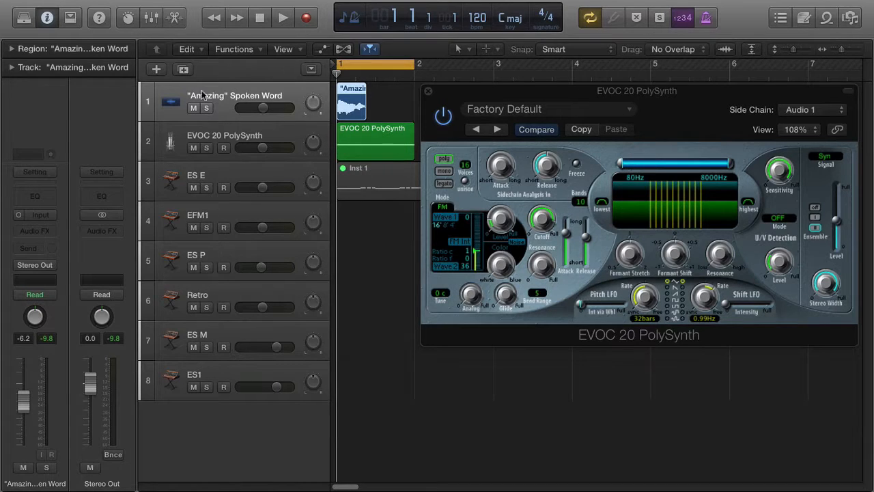
click(52, 265)
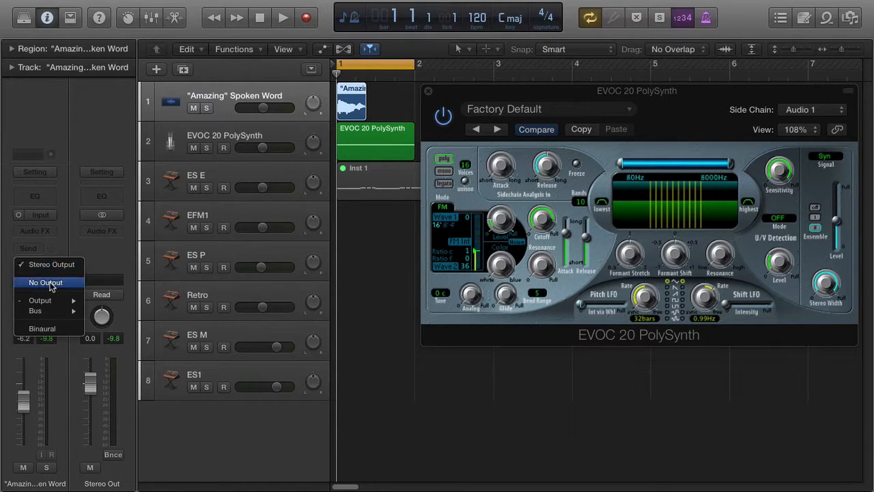
click(46, 282)
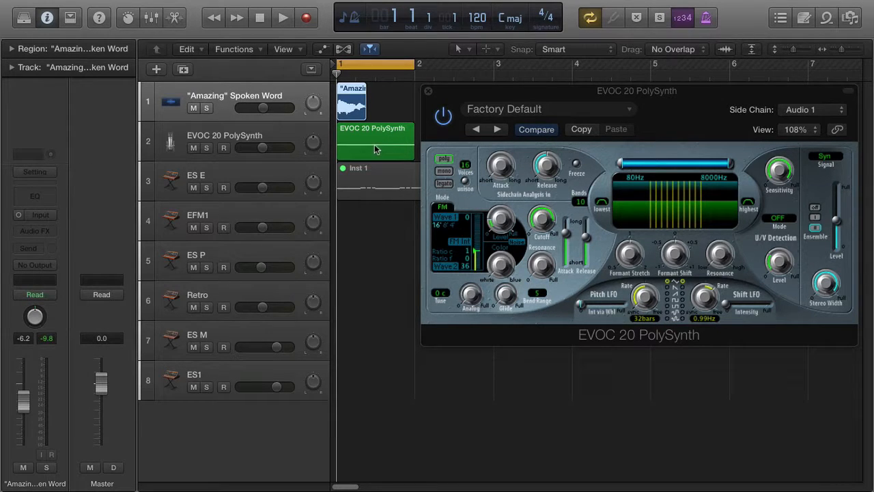
Select the EVOC 20 PolySynth track and view the available side chain sources of its instrument.
click(284, 134)
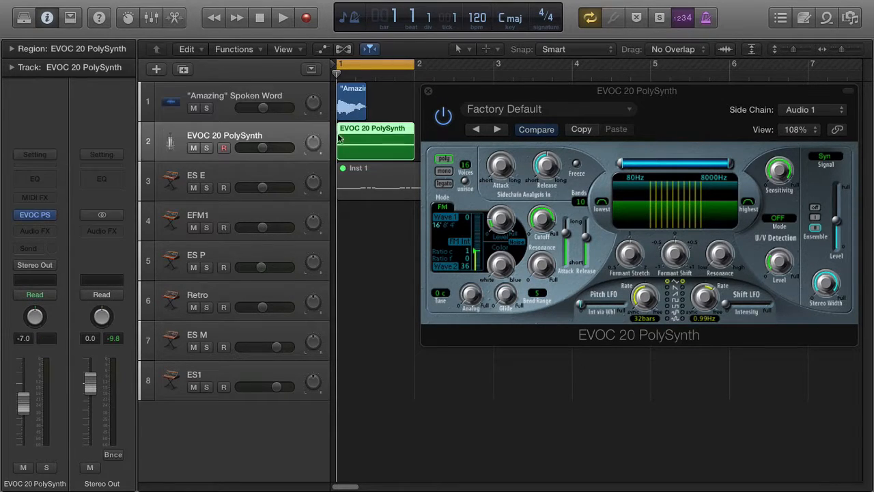
click(278, 143)
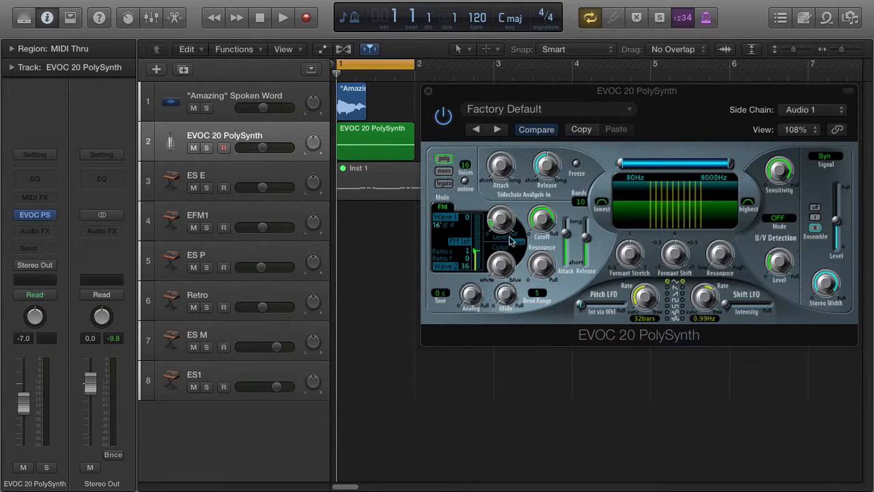
click(807, 111)
click(786, 98)
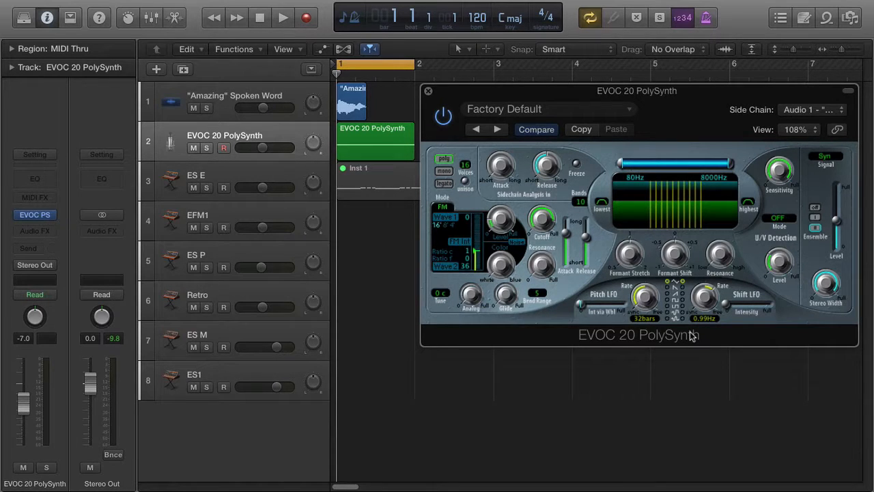
Toggle the EVOC 20 PolySynth oscillator section between Dual and FM, ending on FM.
click(444, 207)
click(443, 208)
click(444, 209)
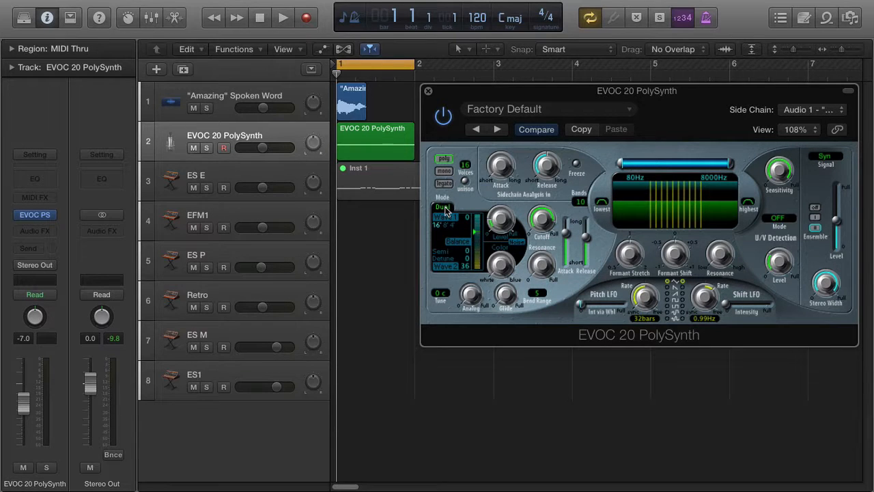
click(444, 209)
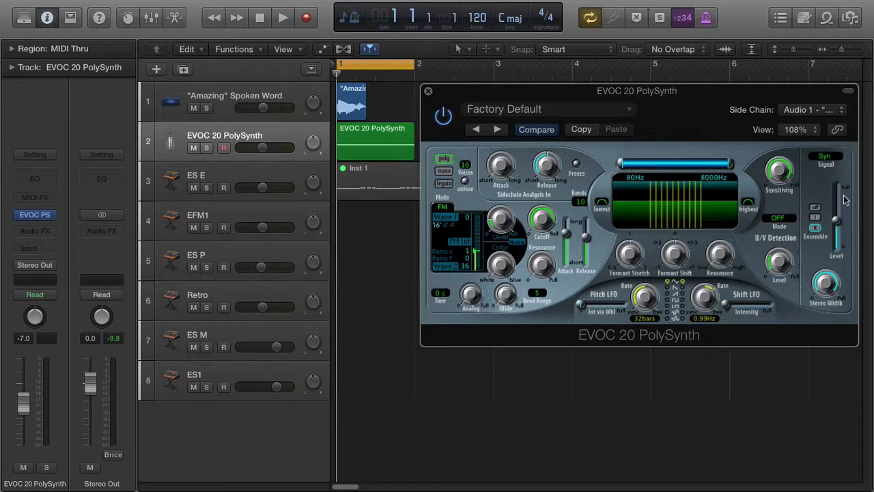
Turn the EVOC 20 PolySynth Ensemble effect off and set its output signal to Voc.
click(815, 228)
click(815, 208)
click(833, 157)
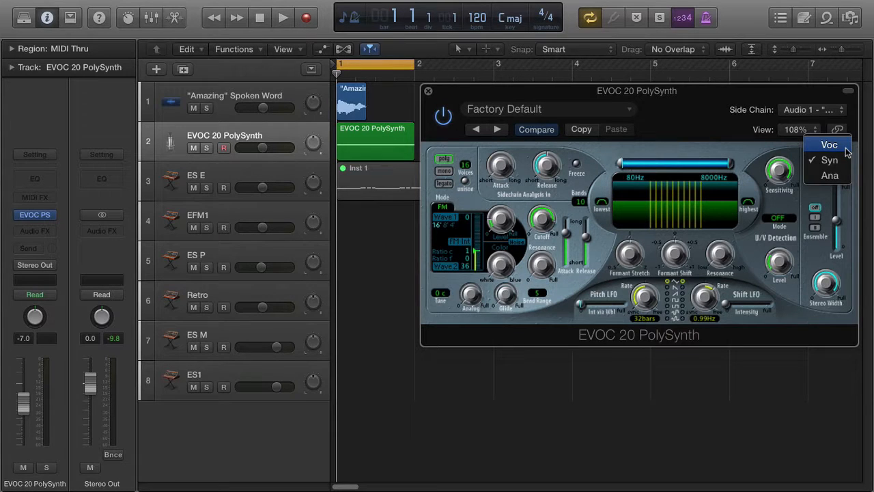
click(834, 177)
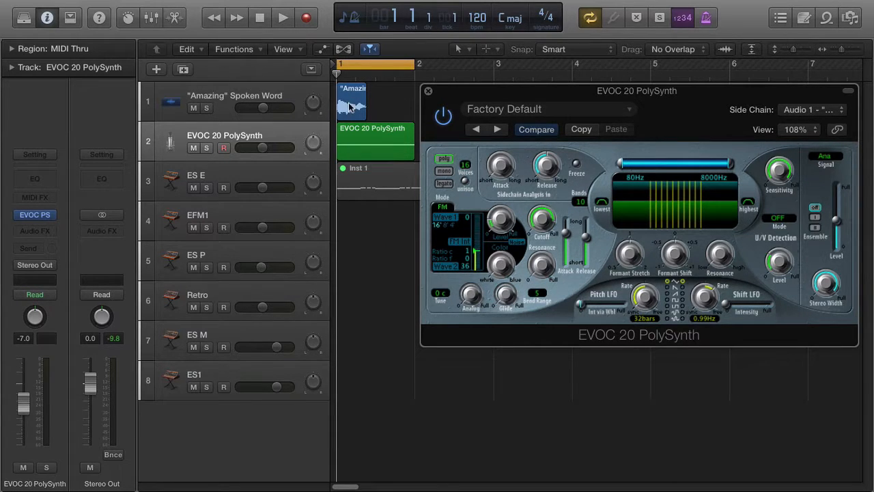
click(826, 156)
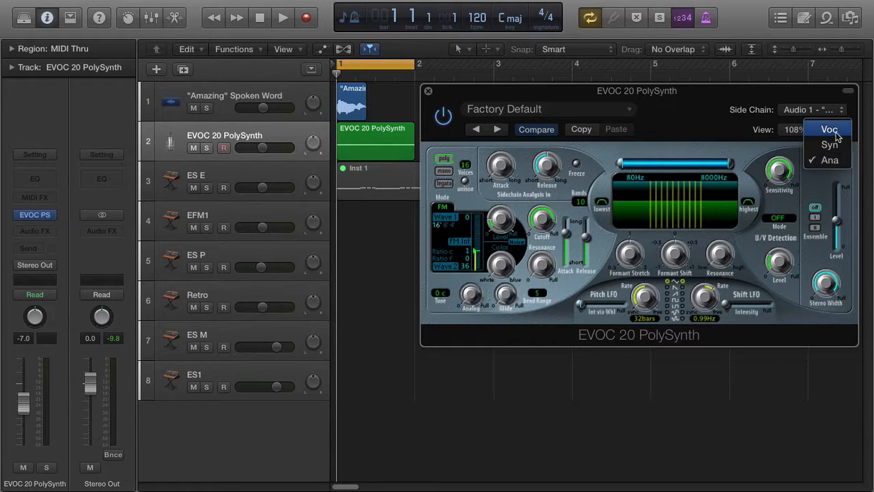
click(830, 130)
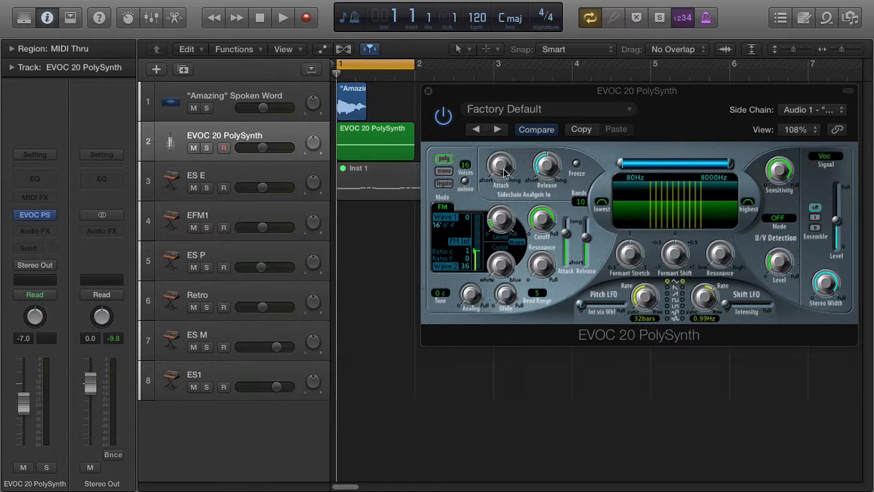
click(840, 160)
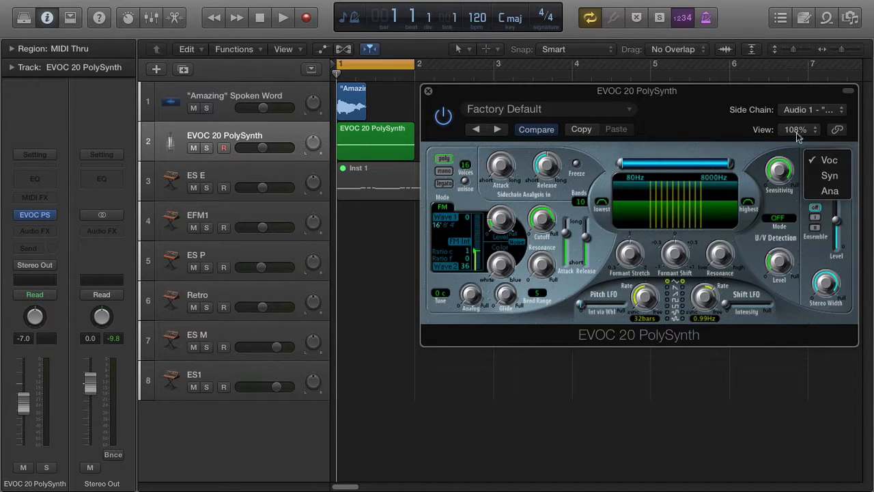
click(716, 102)
Check the spoken word track's routing and examine the note of the EVOC 20 PolySynth region in the Piano Roll.
click(339, 112)
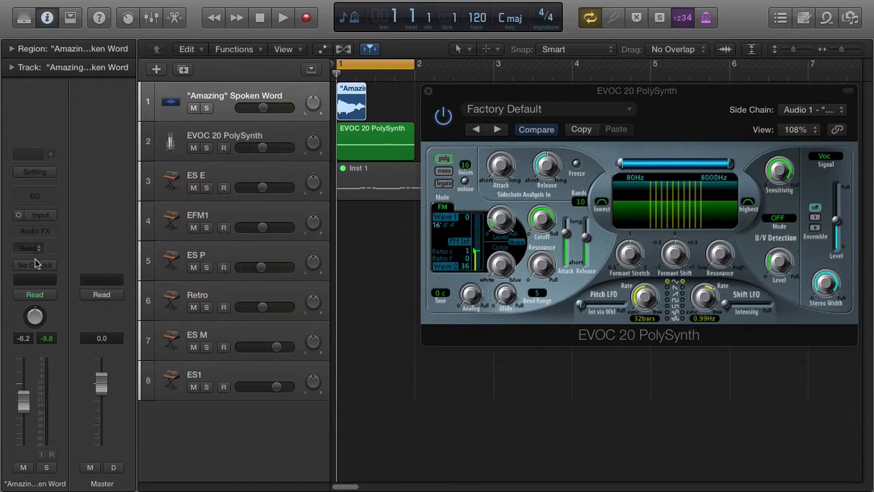
click(281, 137)
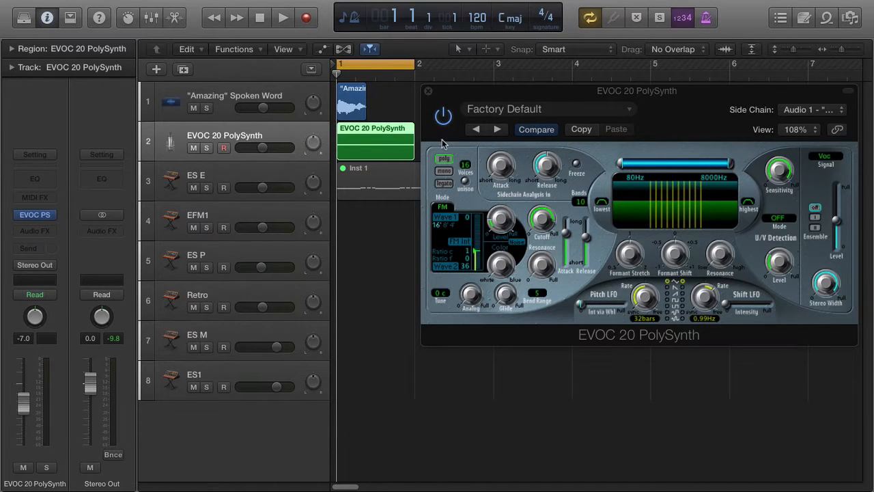
double_click(379, 144)
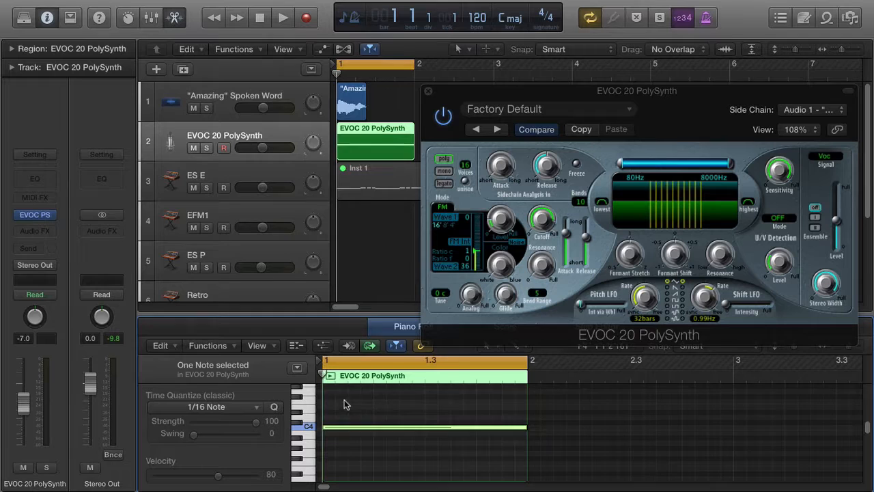
scroll(344, 400, up, 3)
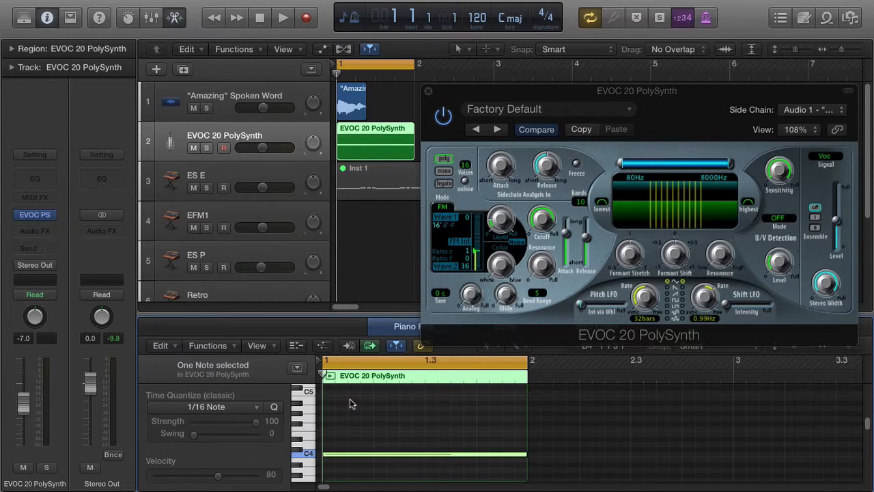
key(alt+Up)
key(alt+Up)
key(alt+Up)
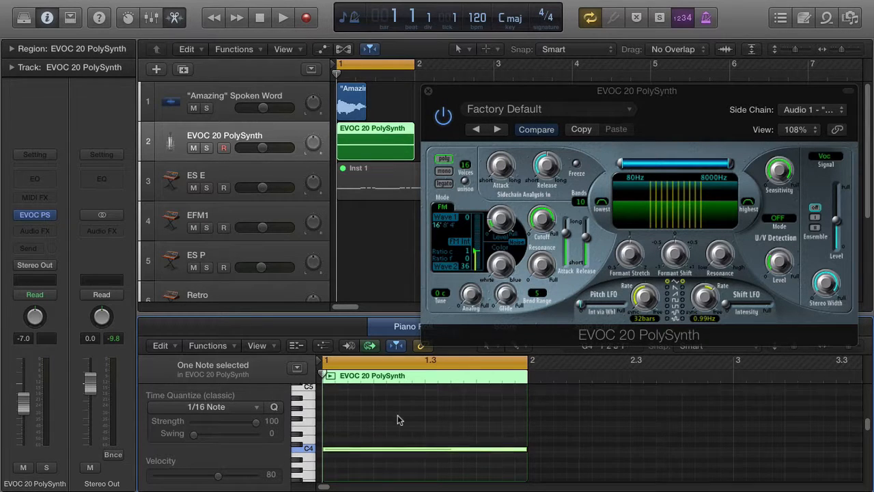
scroll(397, 413, down, 1)
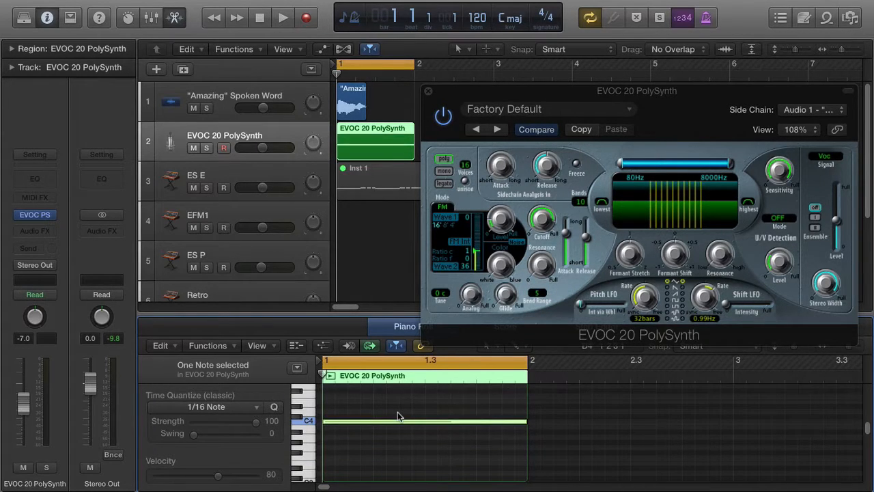
key(p)
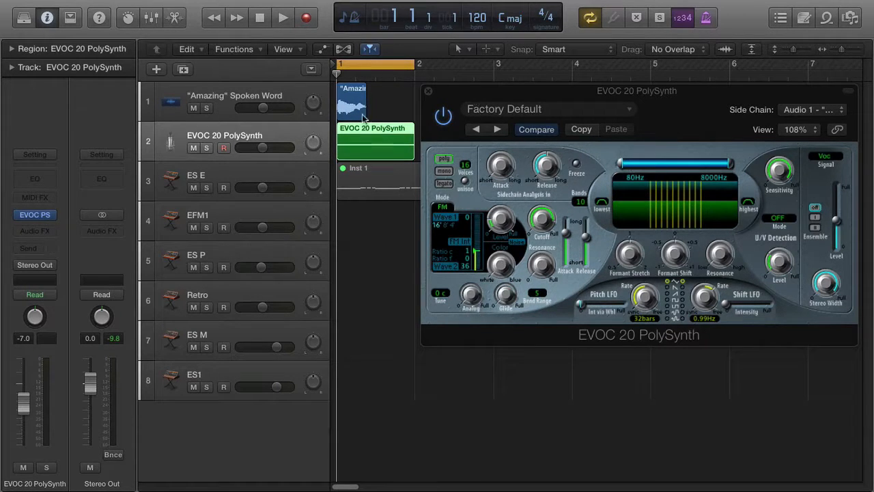
Play the cycled first bar to hear the spoken word vocoded through the EVOC 20 PolySynth.
key(space)
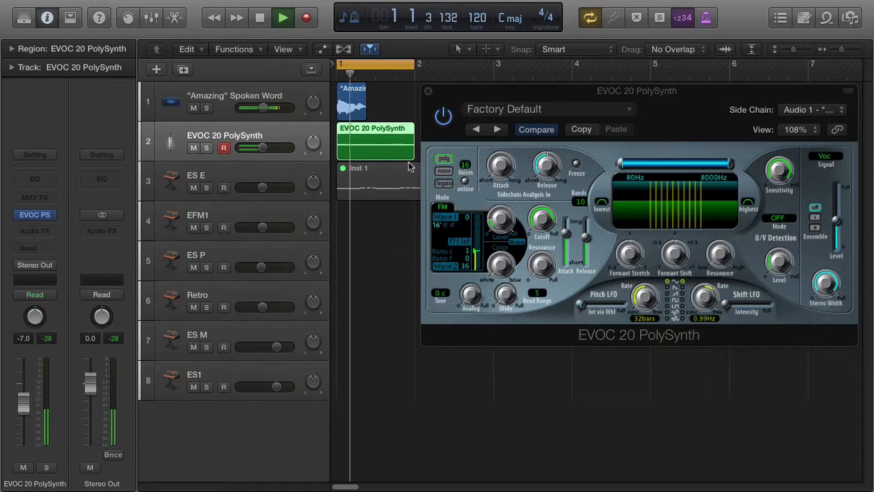
key(space)
key(space)
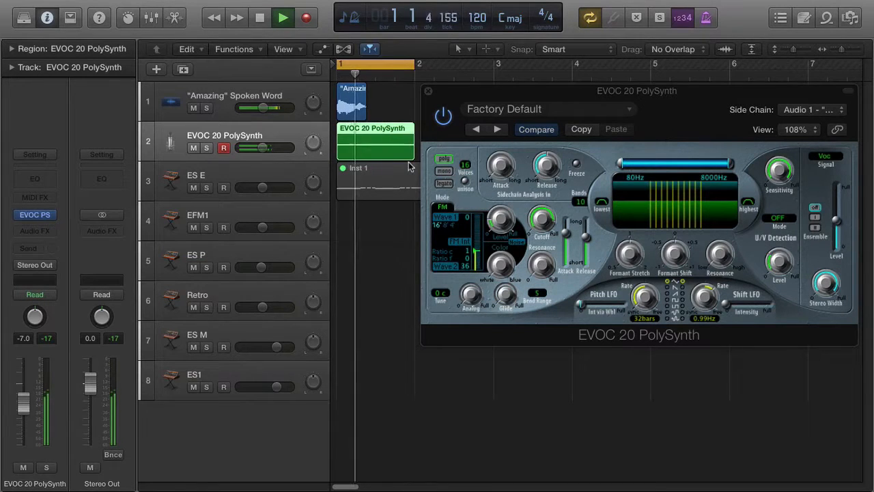
Restart playback from bar 1 and adjust the Sidechain Analysis In Attack and Release while listening, bringing Release to 310 ms.
key(space)
key(Return)
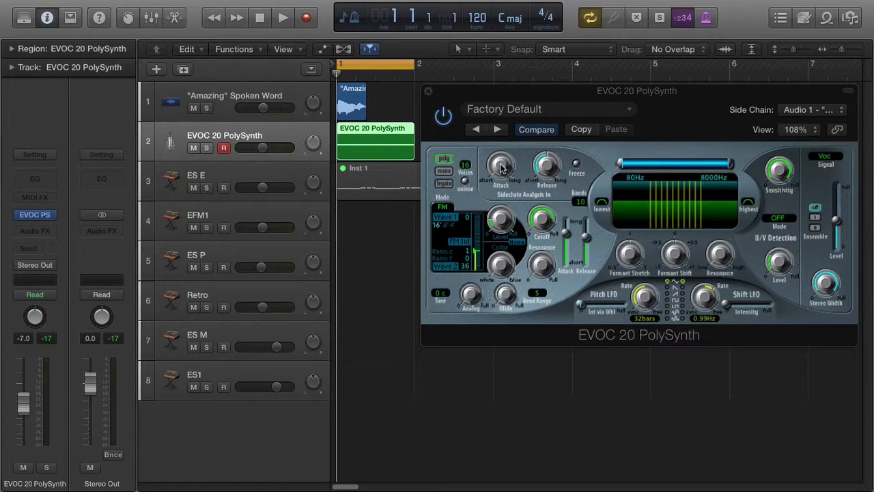
key(space)
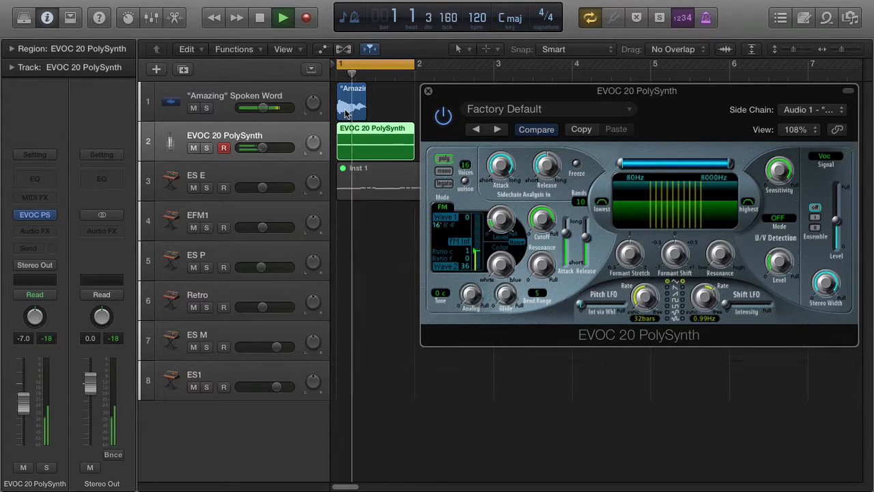
drag(500, 174, 546, 207)
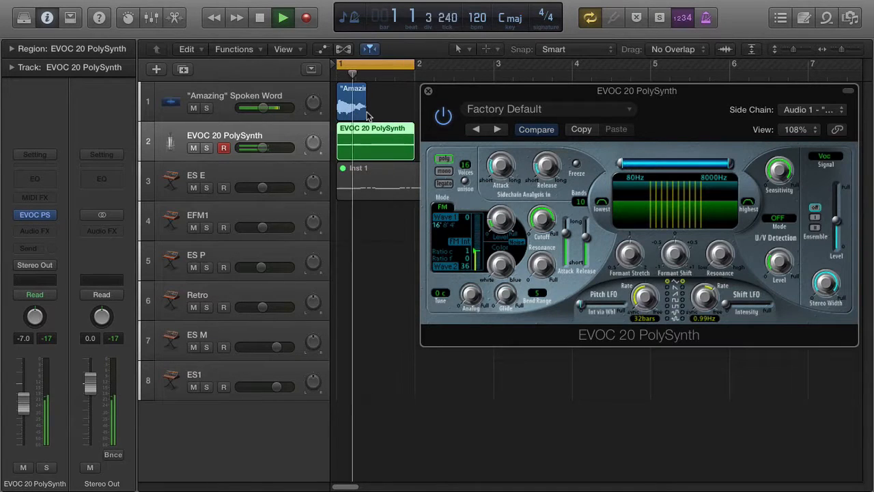
drag(547, 165, 577, 62)
key(space)
mouse_move(552, 171)
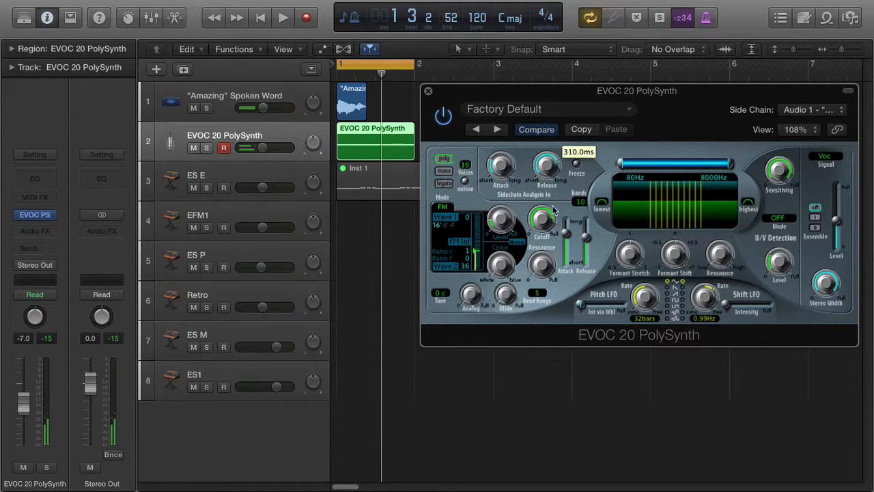
Toggle Freeze on and off repeatedly during playback to hear its effect, leaving it off.
key(space)
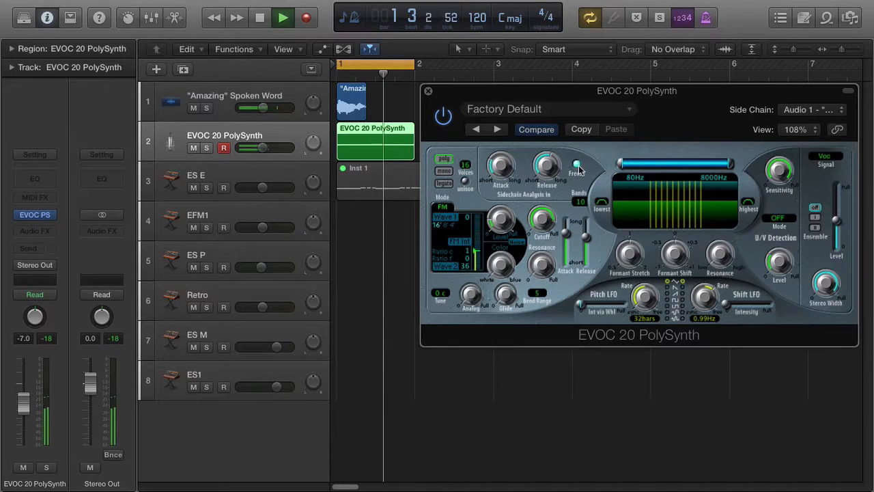
click(578, 167)
click(578, 166)
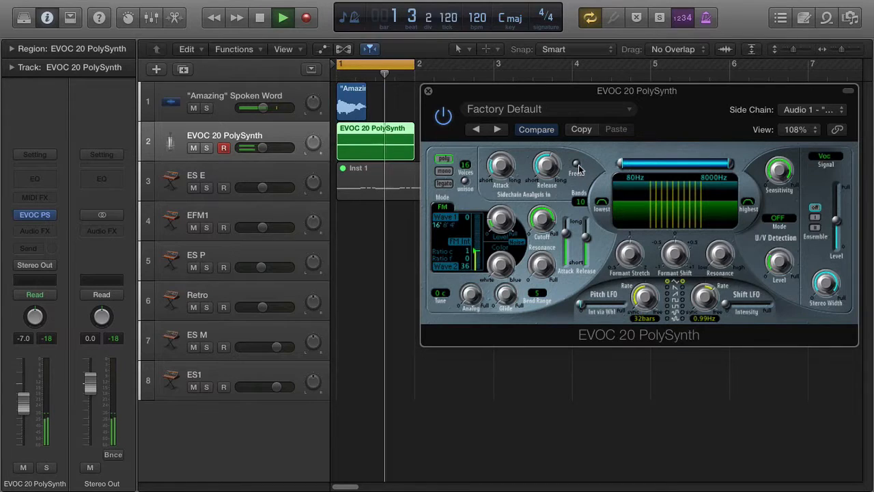
click(577, 167)
click(578, 166)
click(578, 166)
click(578, 166)
click(578, 167)
key(space)
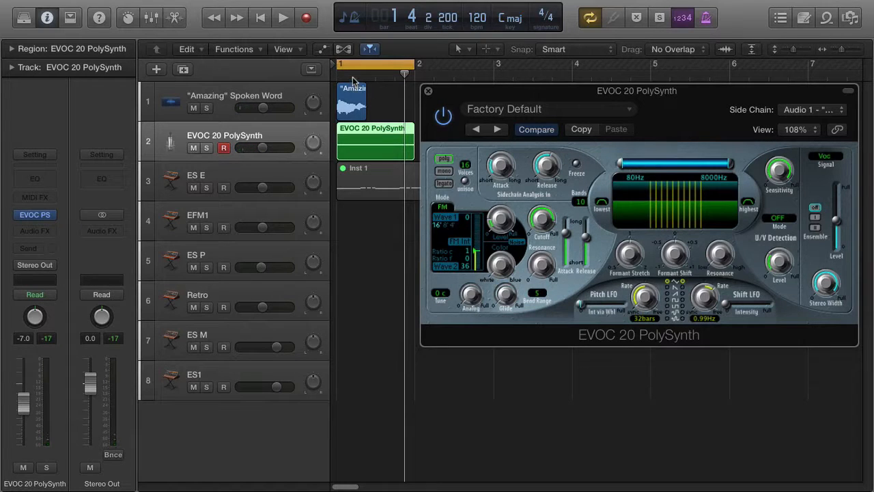
Return the playhead to the start of bar 1 and set the vocoder's Bands to 20.
drag(353, 77, 335, 75)
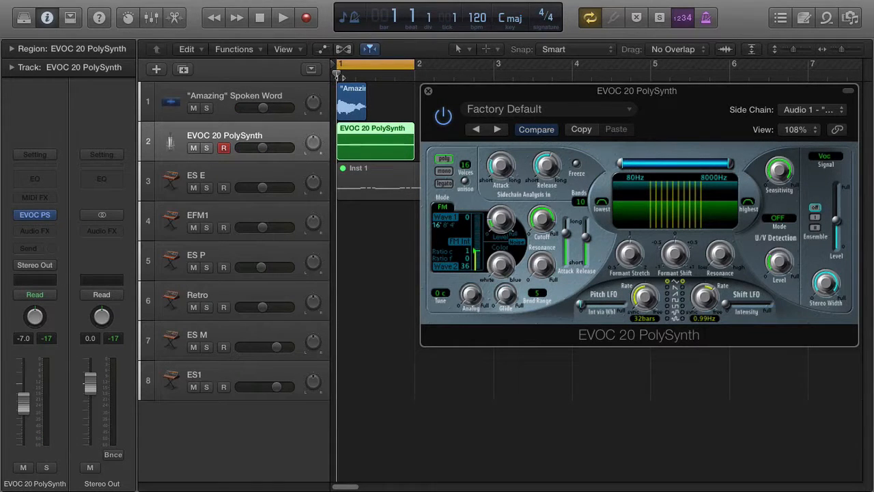
click(356, 76)
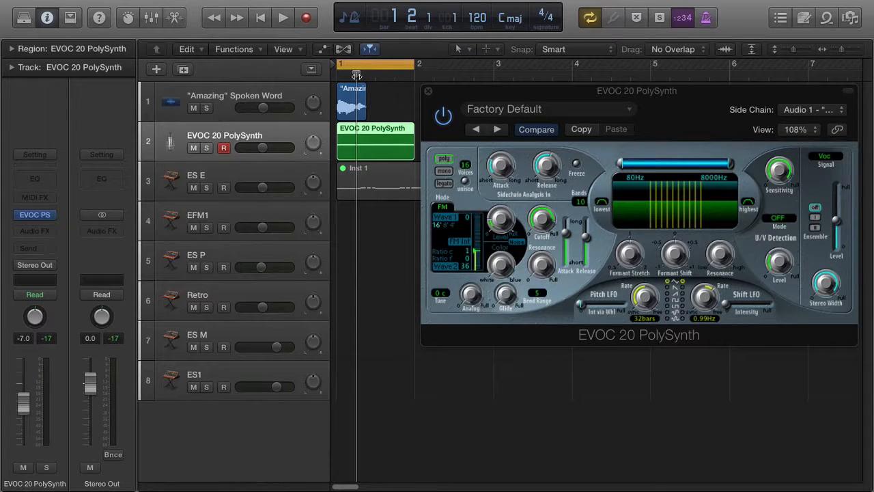
drag(355, 75, 337, 76)
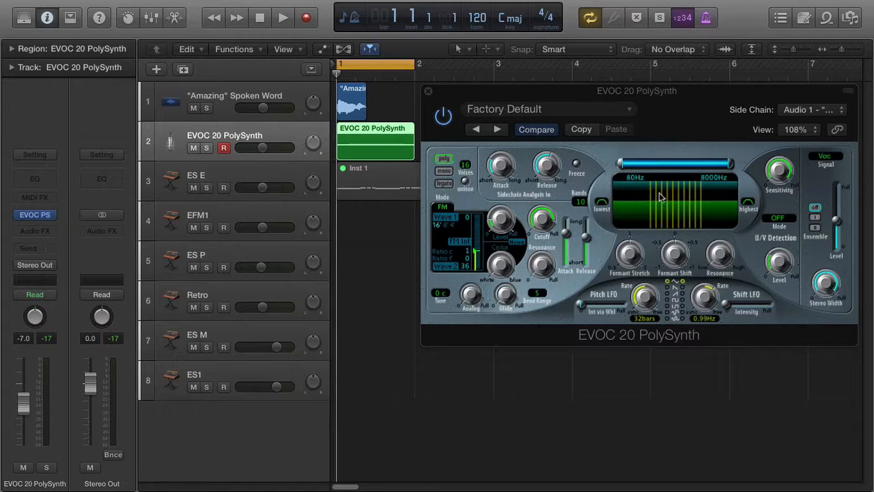
drag(578, 203, 583, 147)
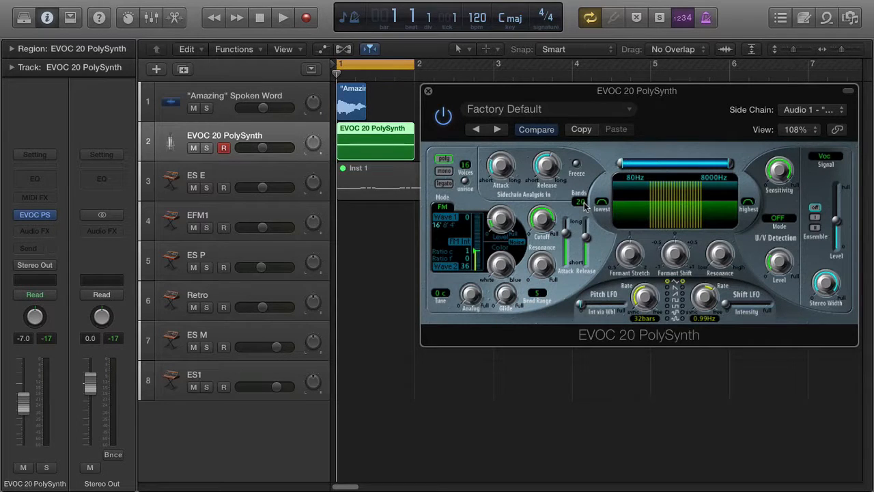
Play the cycled bar and adjust the Sidechain Analysis In Attack and Release while it runs.
key(space)
drag(504, 169, 501, 195)
drag(552, 172, 548, 182)
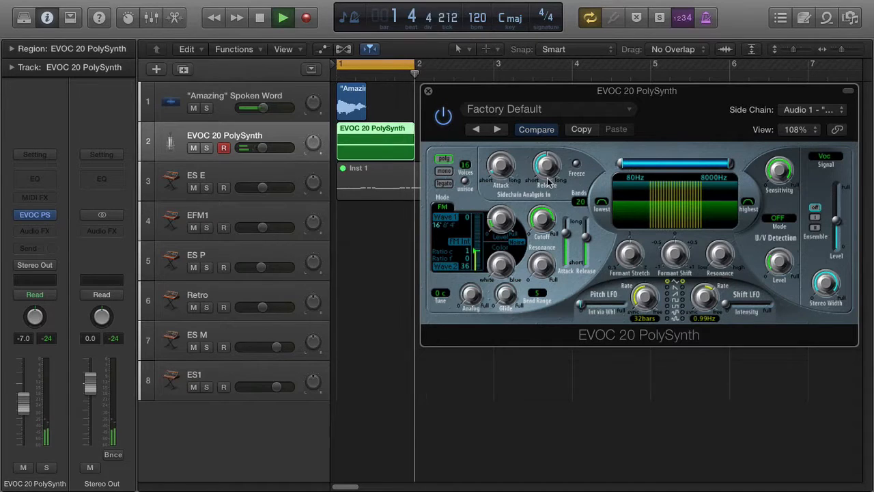
Compare 5 and 17 Bands during playback, clear the clipped peak levels, and restore Bands to 20.
drag(579, 201, 581, 271)
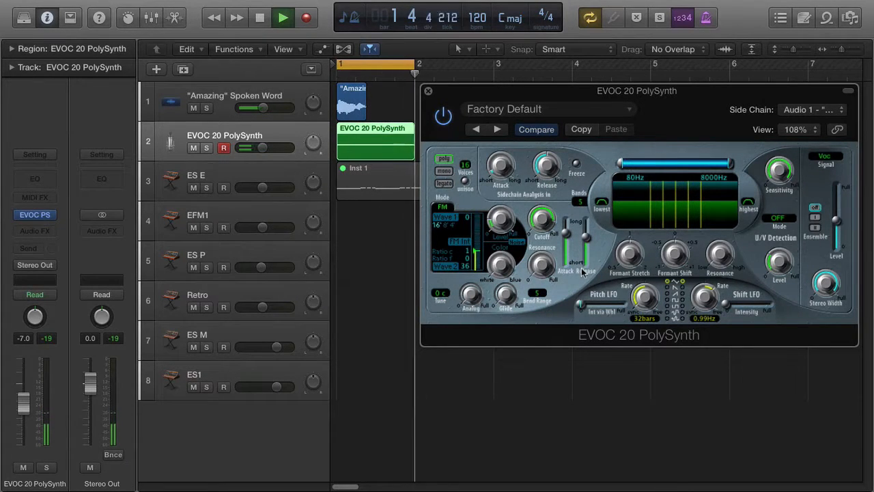
drag(581, 202, 591, 163)
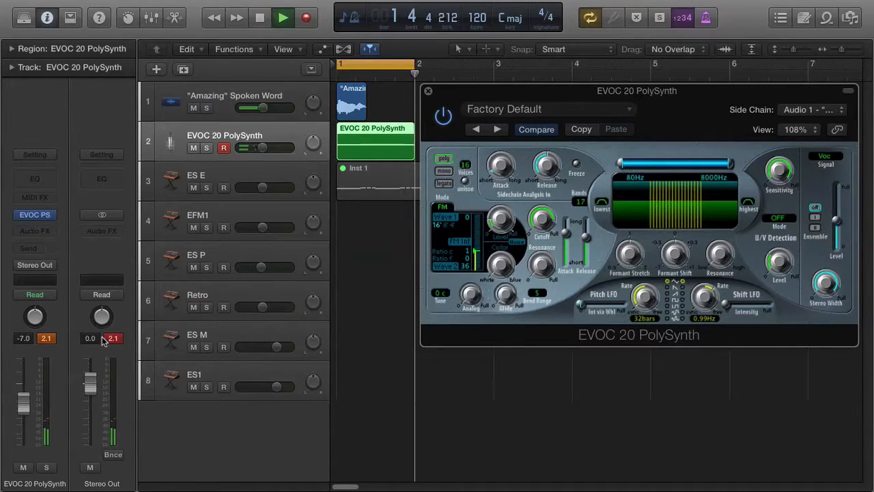
click(53, 339)
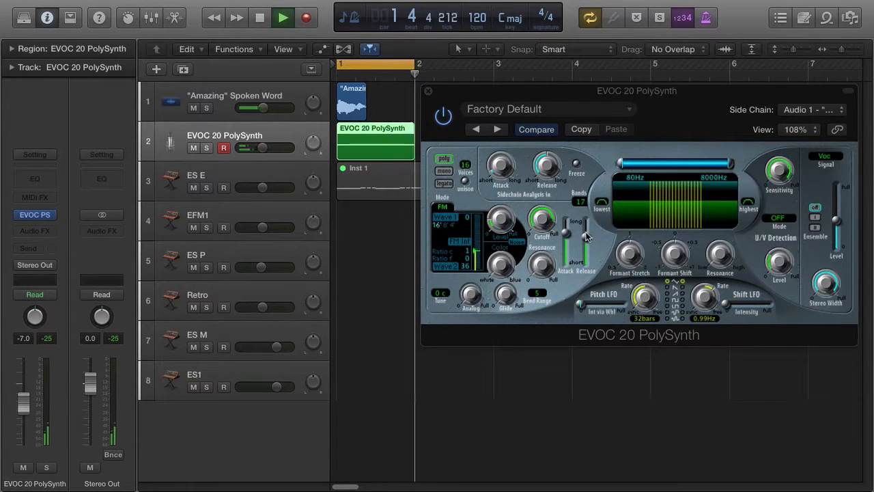
key(space)
key(Return)
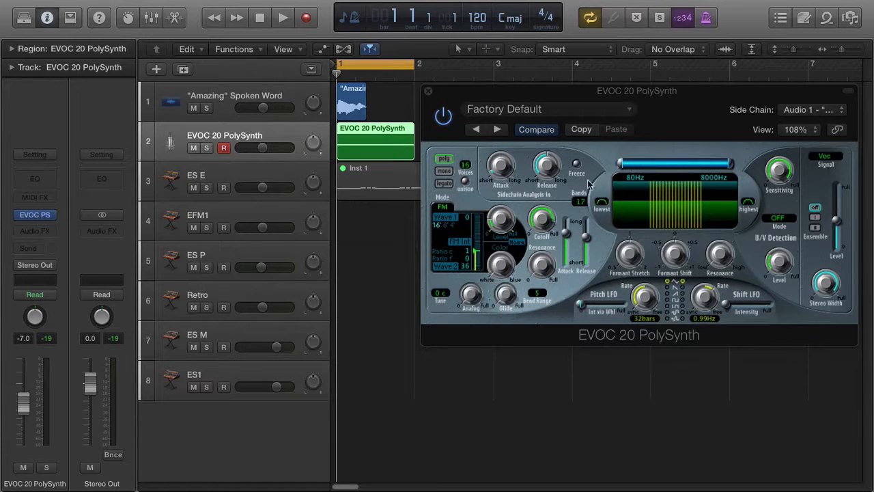
click(581, 205)
drag(581, 205, 580, 194)
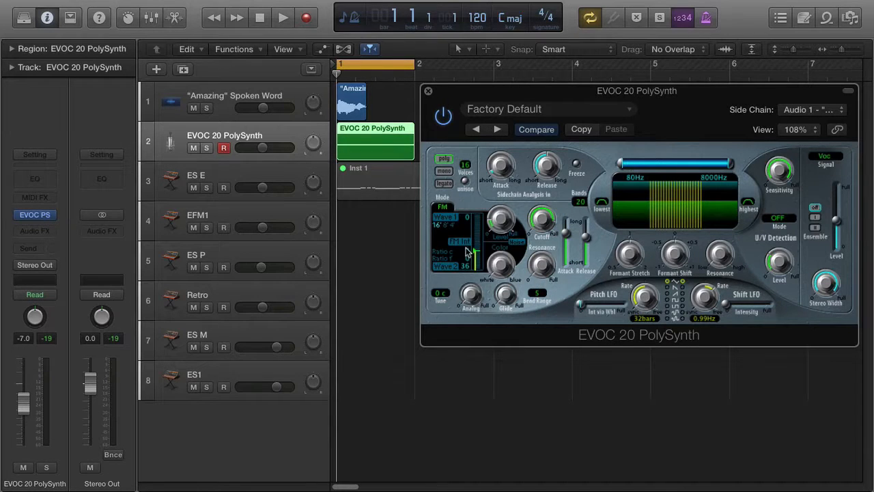
Turn on unison and cycle the voice mode through mono and legato, ending on poly.
click(464, 176)
click(445, 172)
click(443, 159)
click(444, 184)
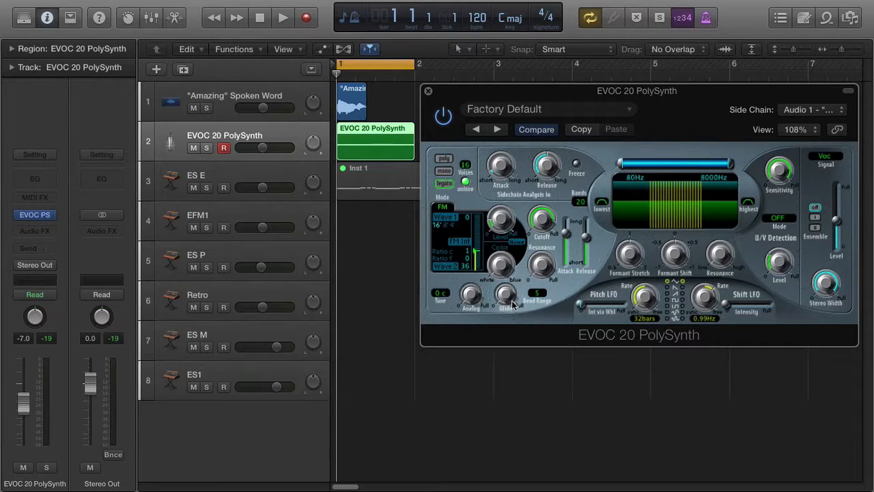
click(445, 158)
Switch the oscillator section back and forth between Dual and FM to compare their parameters.
click(443, 208)
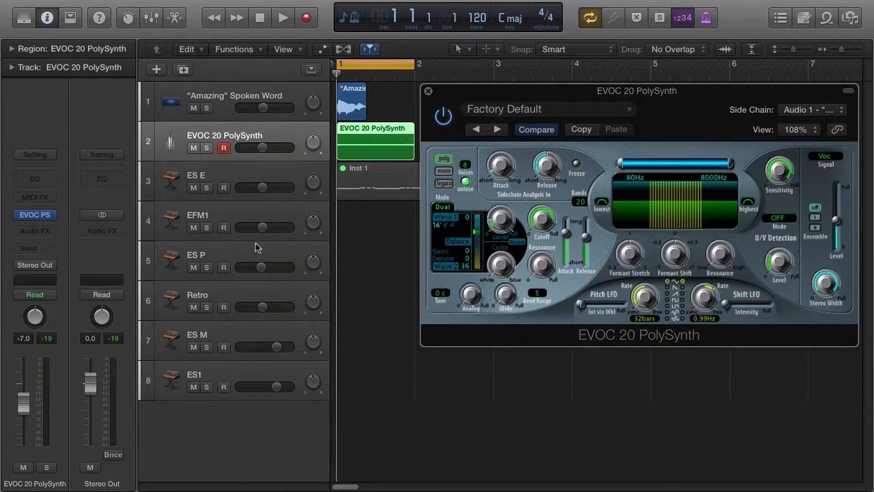
click(445, 212)
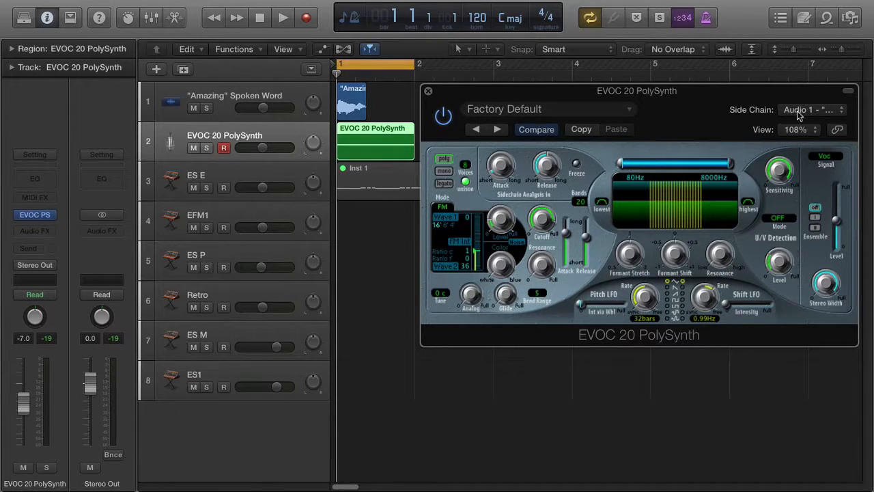
click(442, 209)
click(446, 206)
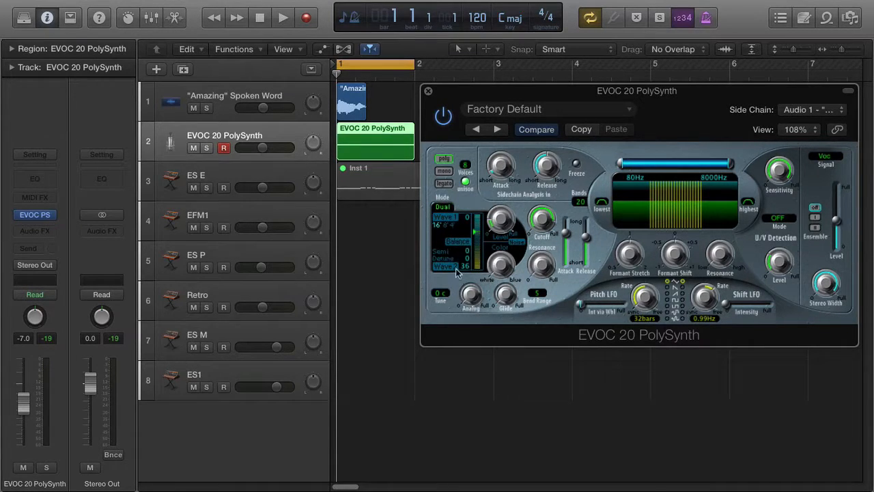
click(444, 208)
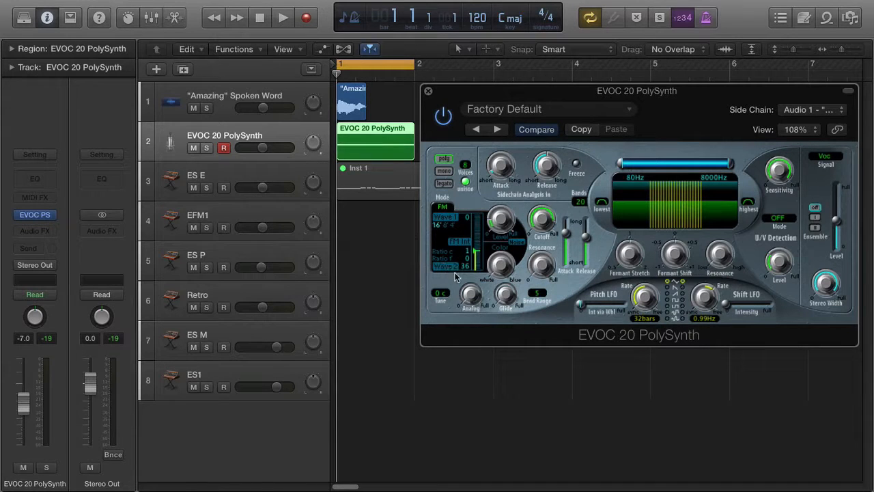
click(449, 210)
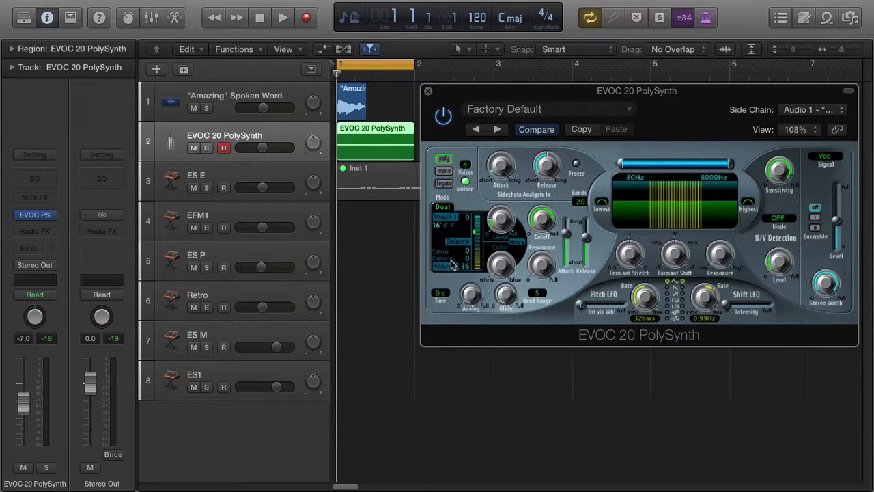
click(444, 208)
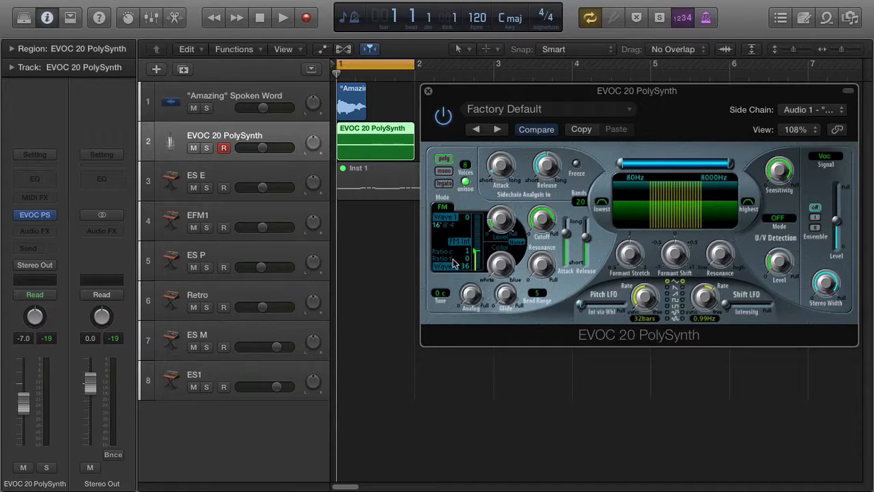
click(444, 207)
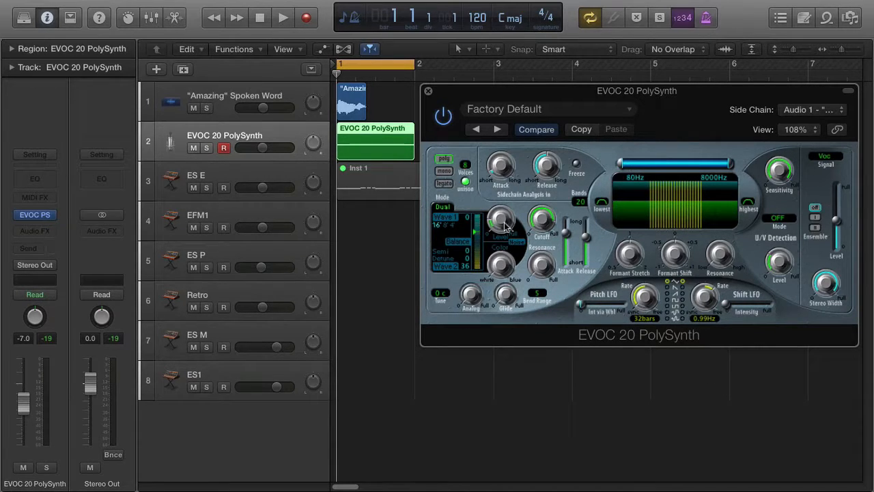
Set the oscillator section to FM and adjust the Noise Level to about 0.52 and the noise Color between white and blue during playback.
drag(504, 223, 504, 211)
click(448, 209)
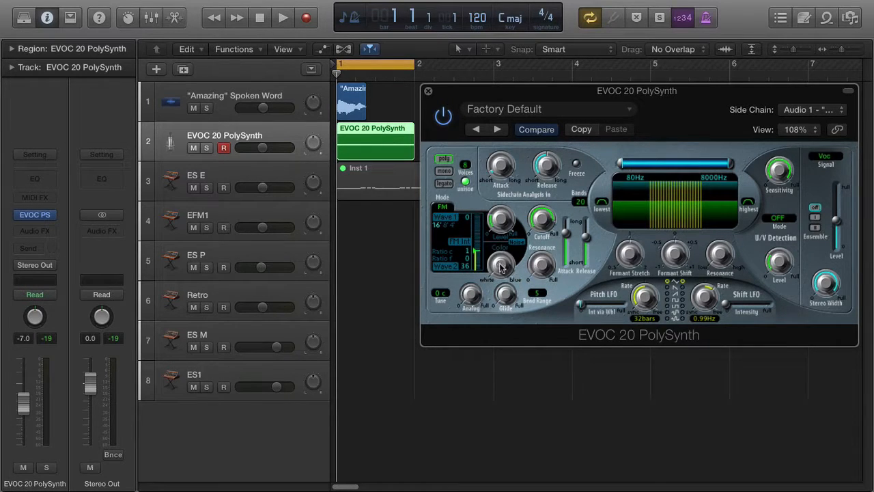
key(space)
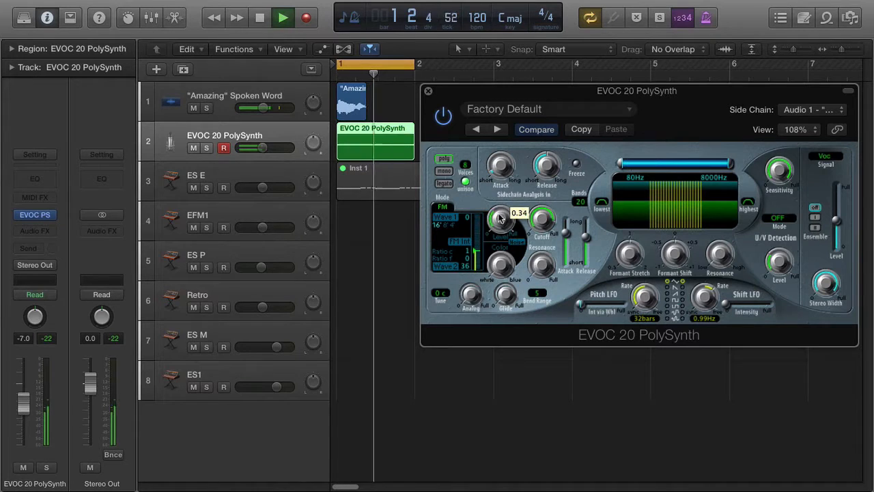
mouse_move(501, 208)
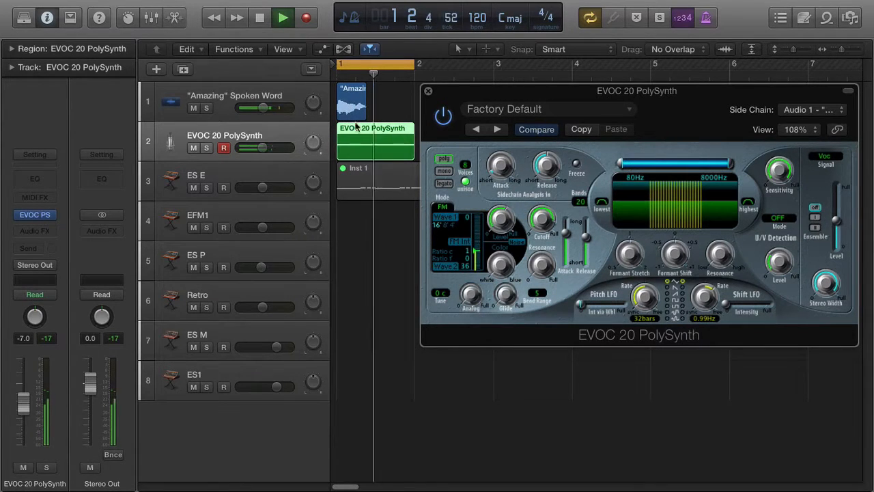
mouse_move(504, 233)
mouse_move(503, 233)
mouse_down()
mouse_move(516, 292)
mouse_move(516, 236)
mouse_up()
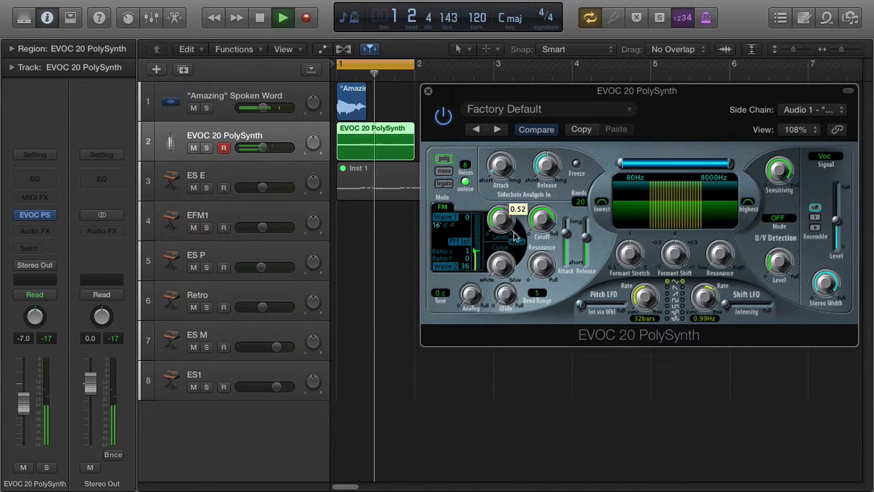
drag(504, 272, 517, 111)
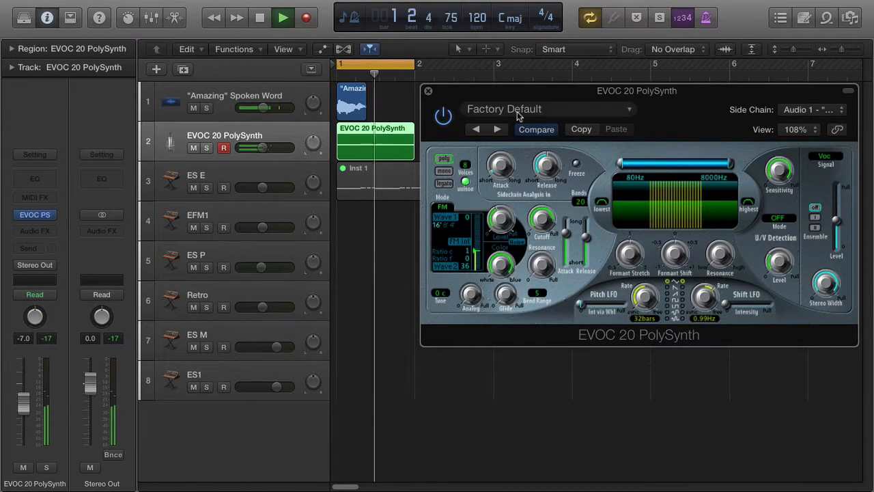
drag(499, 265, 527, 419)
mouse_move(497, 277)
mouse_down()
mouse_move(497, 265)
mouse_move(497, 277)
mouse_up()
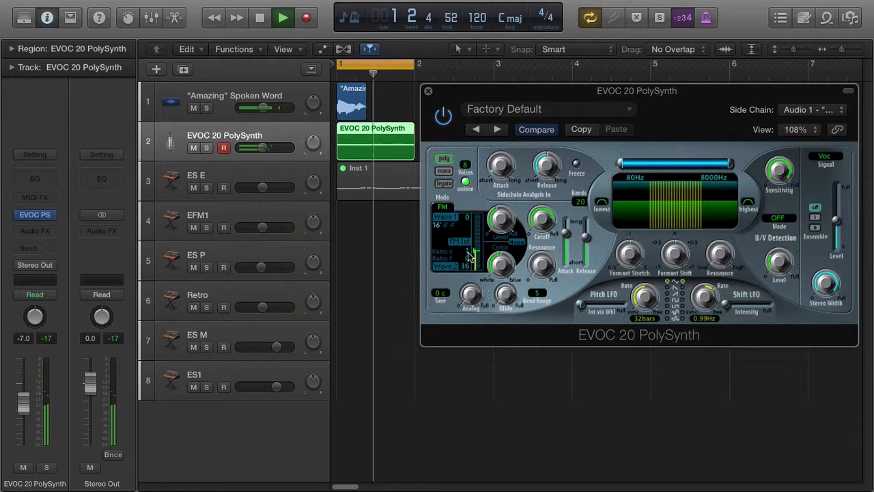
Set the FM oscillator's Ratio c to 7 and Ratio f to 11, and sweep FM Int down to 0.00 and back up.
drag(470, 252, 468, 224)
drag(468, 218, 468, 234)
drag(469, 237, 475, 225)
mouse_move(476, 262)
mouse_down()
mouse_move(479, 233)
mouse_move(481, 272)
mouse_up()
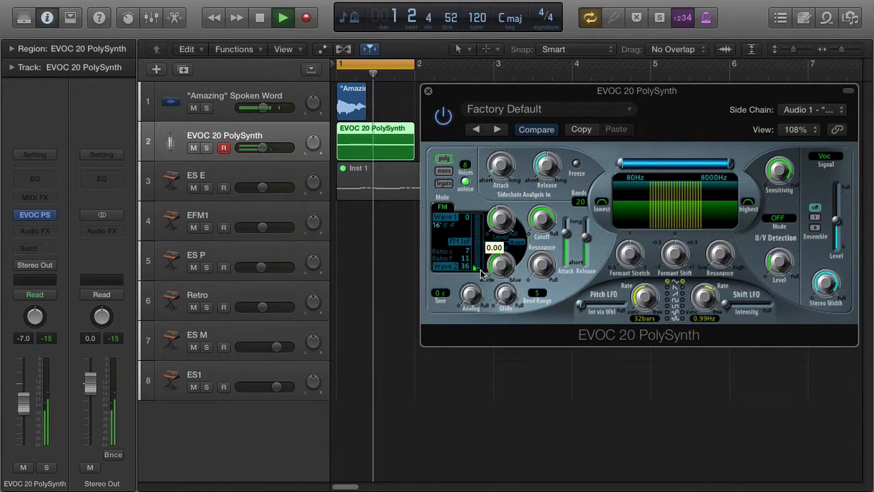
mouse_move(480, 272)
mouse_down()
mouse_move(476, 229)
mouse_move(476, 262)
mouse_up()
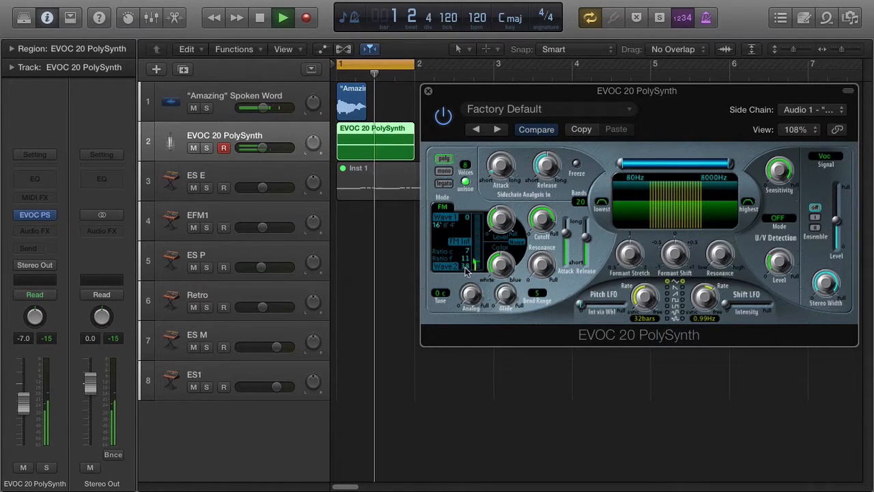
drag(478, 265, 481, 244)
Set Wave 2 to 10 and the FM oscillator's Ratio f to 4, and stop playback.
double_click(456, 267)
text(35)
key(Return)
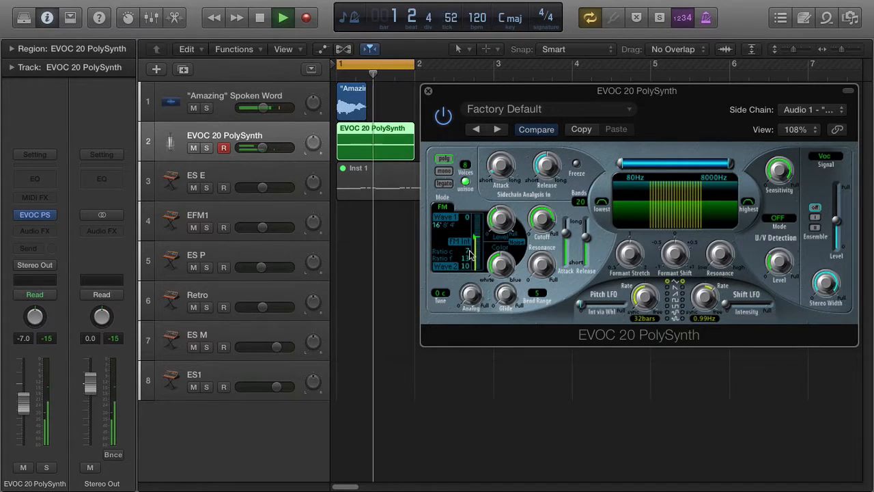
key(space)
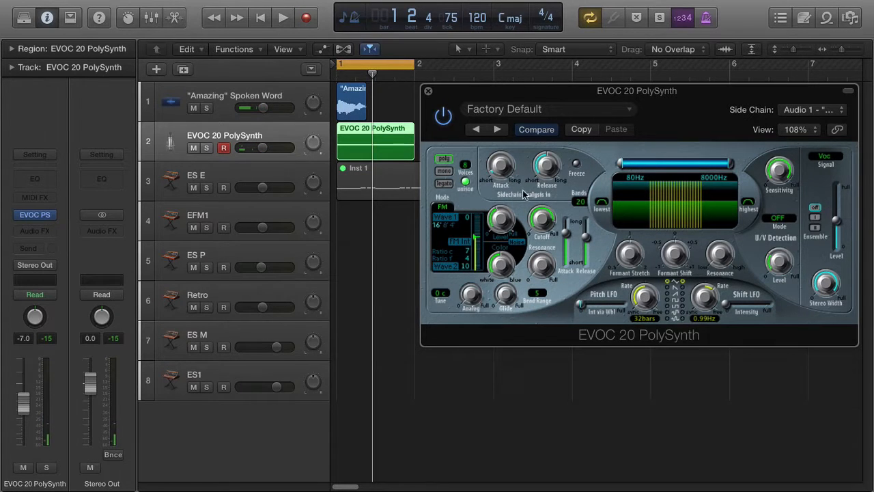
Switch the oscillator section to Dual, set Wave 1 to 4', Semi to -8 and Detune to 5, and adjust the Balance during playback.
click(450, 208)
key(space)
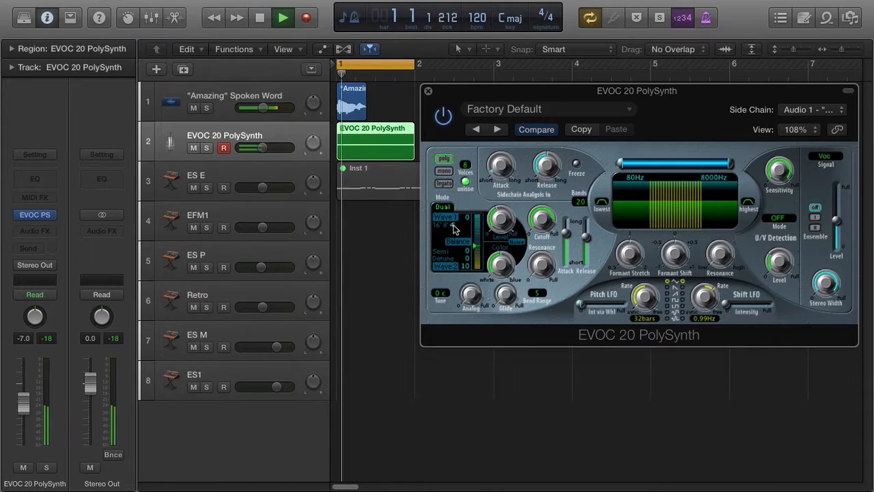
drag(482, 254, 470, 239)
drag(469, 259, 478, 329)
drag(467, 252, 476, 311)
drag(469, 257, 476, 216)
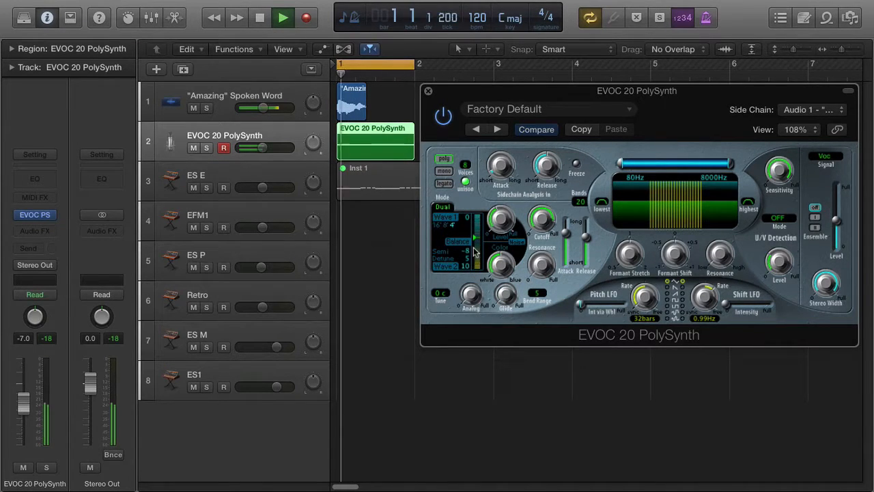
key(space)
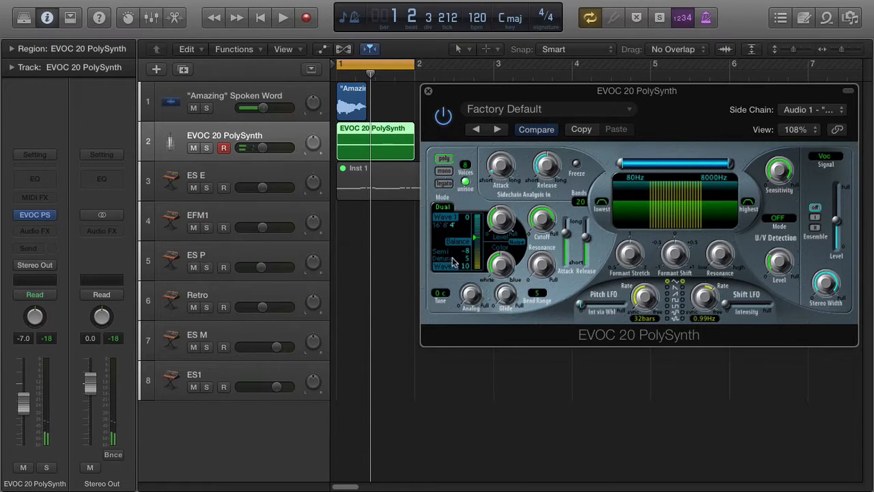
mouse_move(372, 75)
mouse_down()
mouse_move(345, 76)
mouse_move(359, 80)
mouse_up()
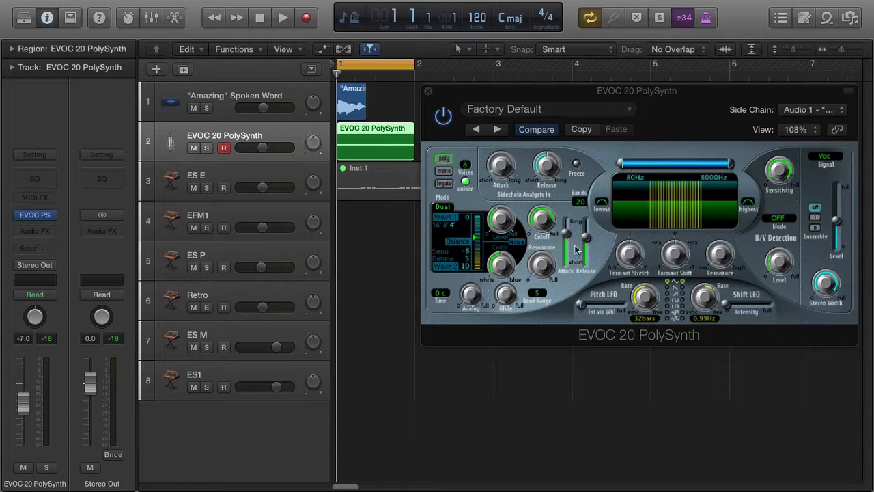
Sweep the synth filter's Cutoff down to its minimum and back up to a high setting during playback.
key(space)
drag(550, 232, 545, 265)
drag(552, 295, 562, 369)
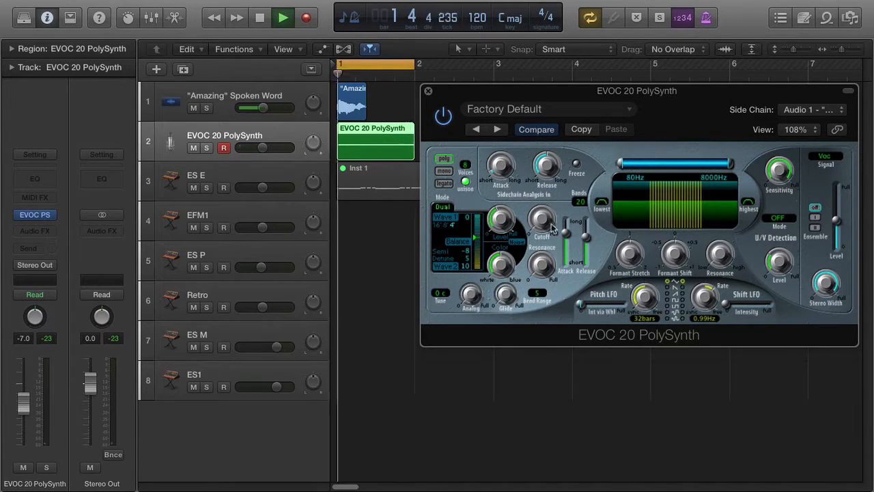
drag(545, 225, 545, 142)
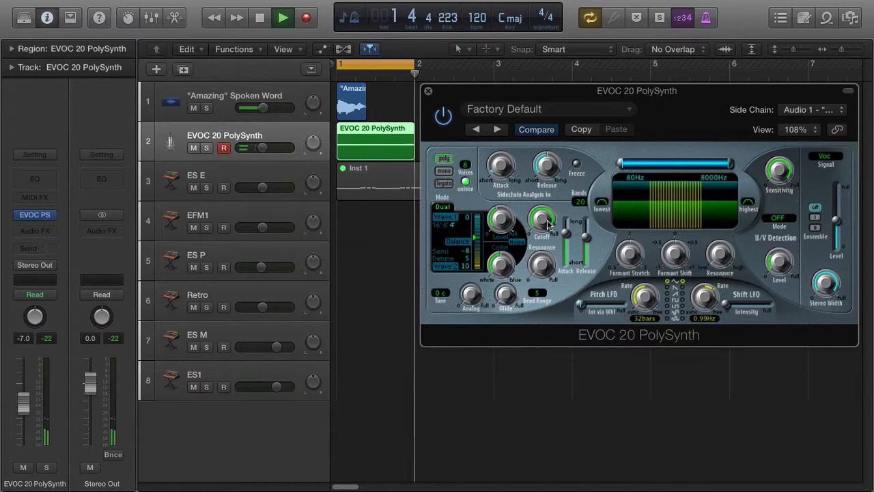
key(space)
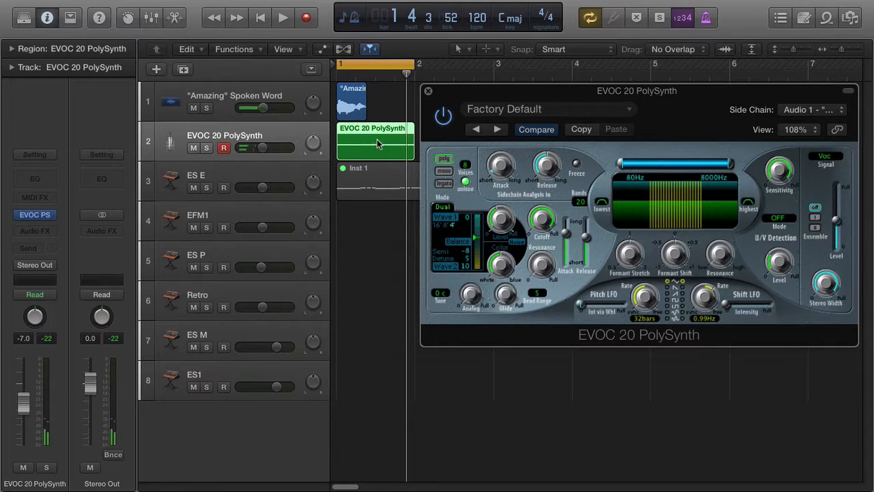
drag(540, 218, 545, 186)
drag(544, 224, 553, 155)
click(554, 234)
Raise the synth filter's Resonance past halfway, then shorten the envelope Attack and try the Release during playback.
key(space)
drag(544, 271, 555, 214)
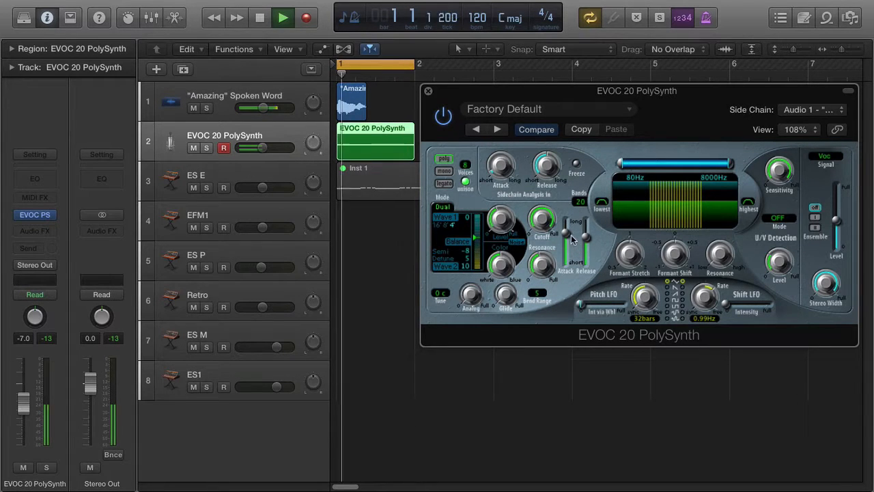
mouse_move(567, 264)
mouse_down()
mouse_move(568, 239)
mouse_move(568, 254)
mouse_up()
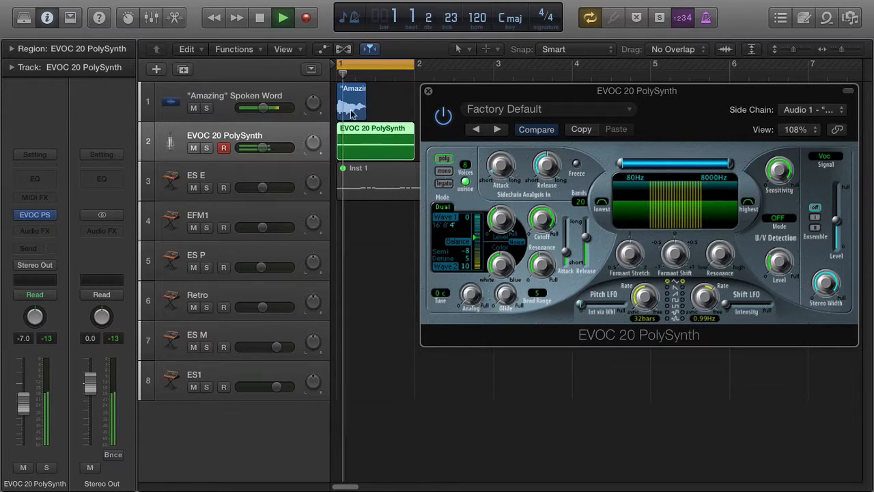
mouse_move(587, 240)
mouse_down()
mouse_move(587, 219)
mouse_move(588, 268)
mouse_move(571, 279)
mouse_move(567, 240)
mouse_move(587, 236)
mouse_move(568, 229)
mouse_move(576, 250)
mouse_up()
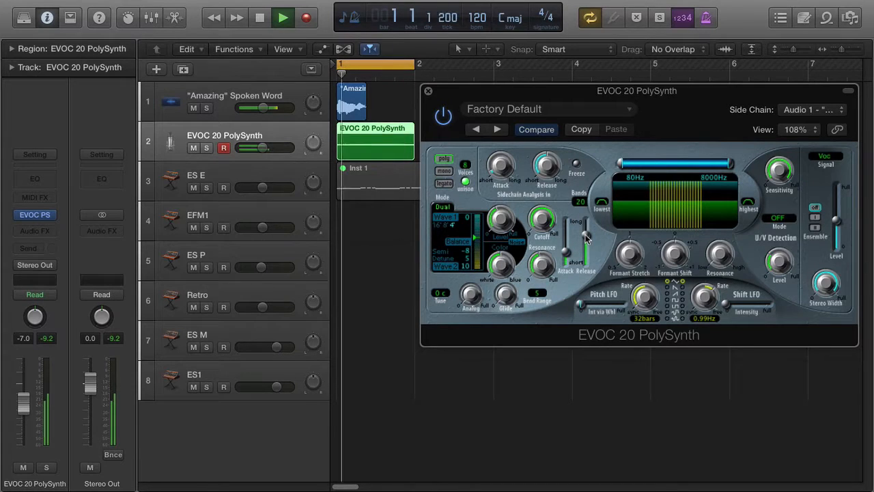
key(space)
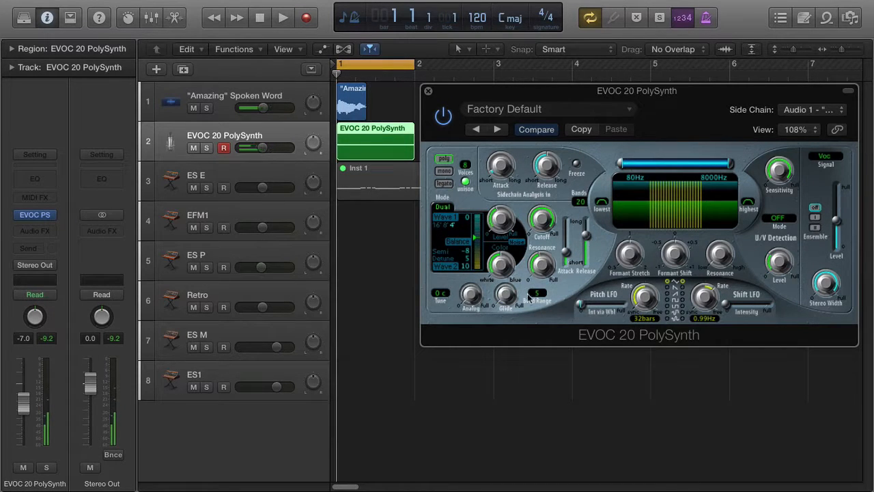
Try the Bend Range and set the Tune to 8 cents during playback.
drag(543, 292, 545, 301)
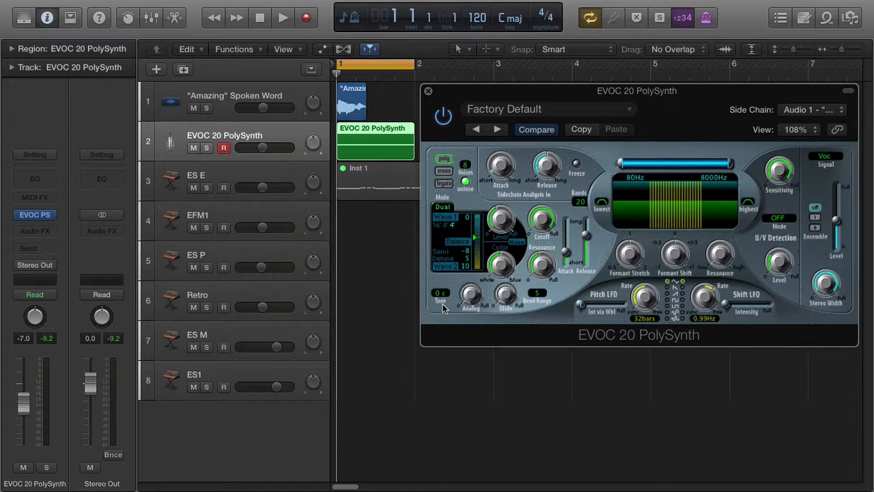
drag(444, 294, 445, 263)
key(space)
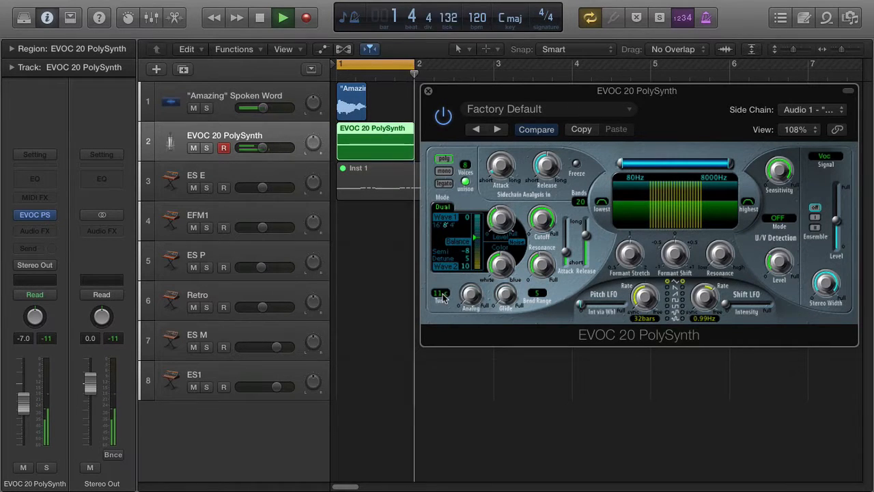
drag(444, 296, 447, 308)
Sweep the Analog amount up to full during playback and bring it back down to a moderately high setting.
mouse_move(473, 292)
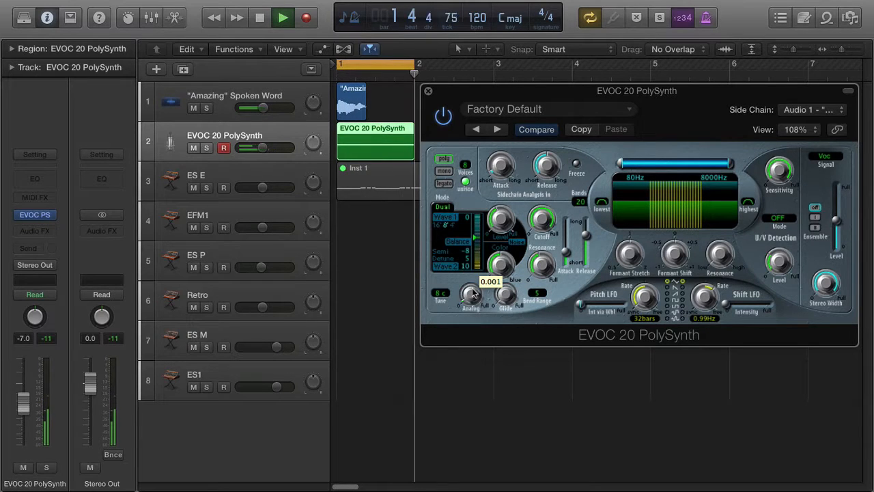
key(space)
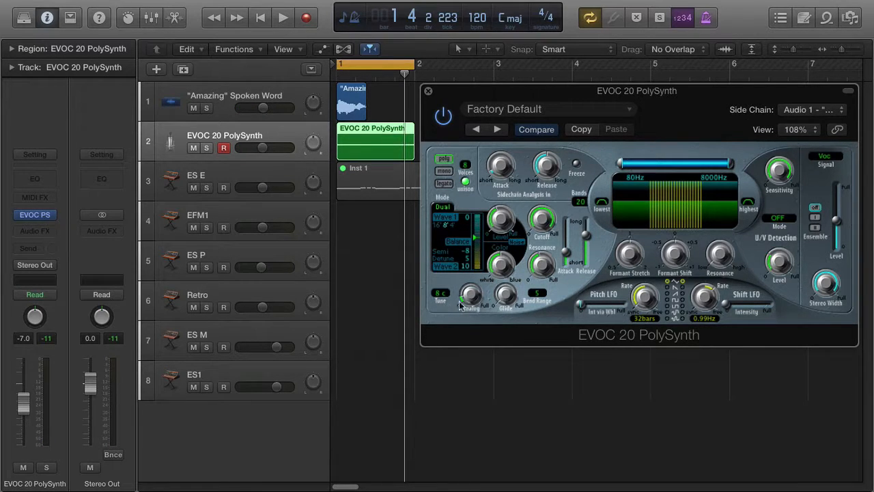
key(space)
drag(471, 301, 472, 289)
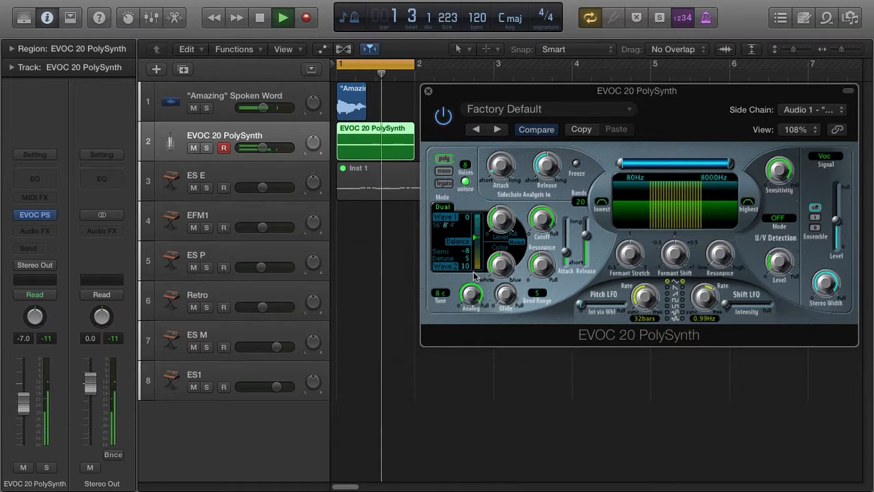
drag(473, 308, 480, 336)
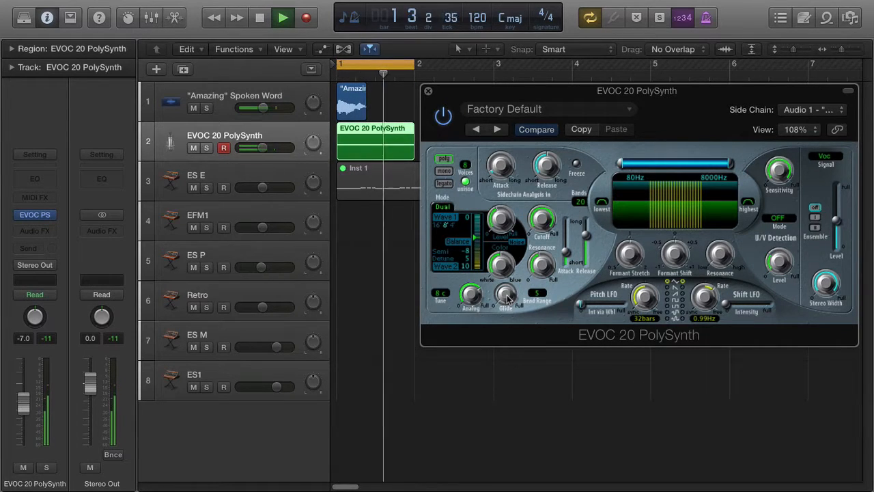
Sweep the Glide up and back down to a low setting, and stop playback.
drag(506, 296, 521, 210)
drag(507, 294, 522, 203)
drag(505, 294, 521, 403)
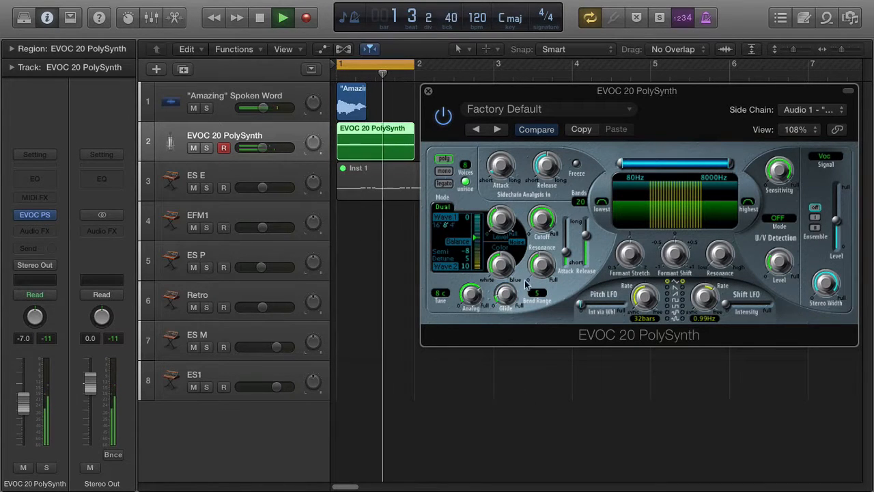
key(space)
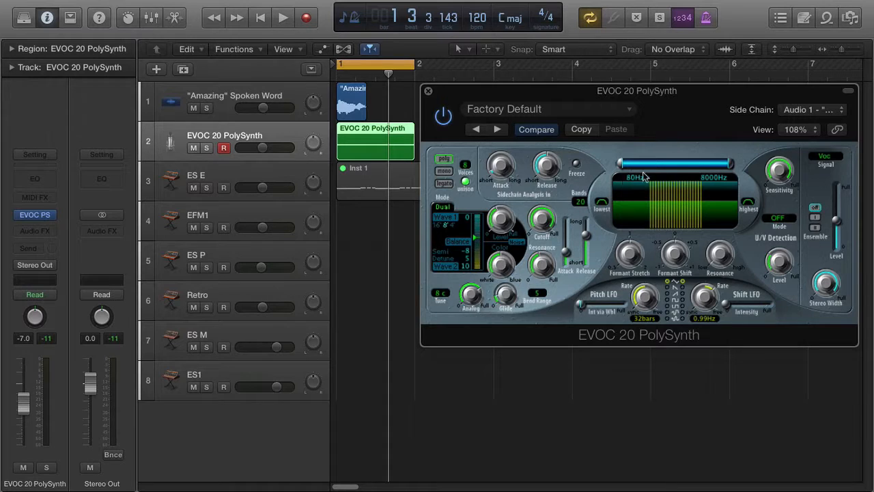
Try a 75 Hz lower limit for the formant bands, then set their range to 170–6500 Hz and return the playhead to the start.
drag(622, 165, 612, 167)
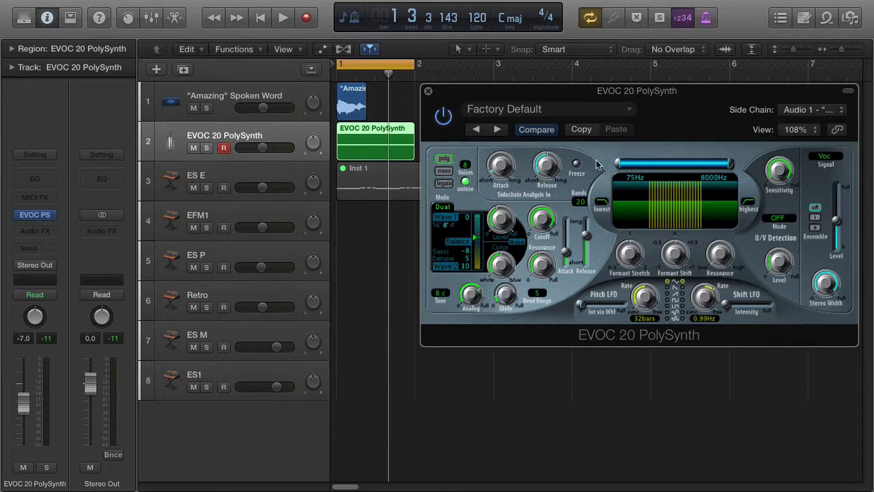
key(space)
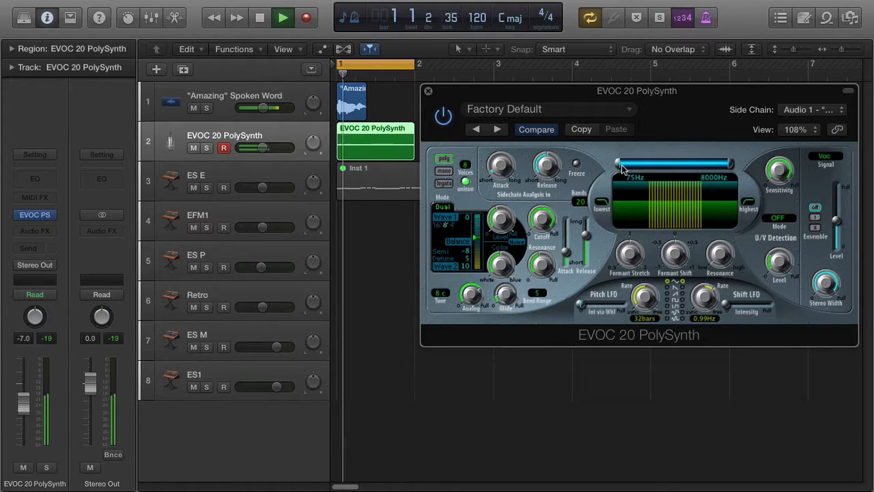
key(space)
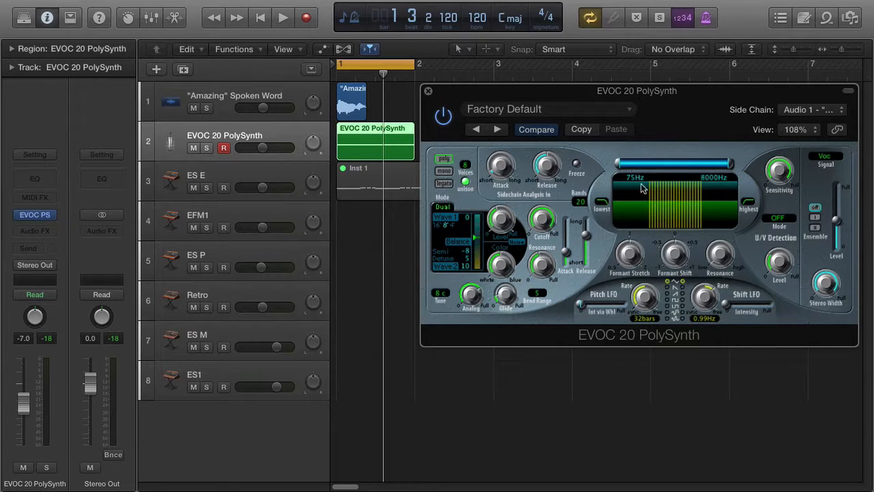
drag(618, 171, 656, 168)
key(space)
drag(731, 165, 718, 169)
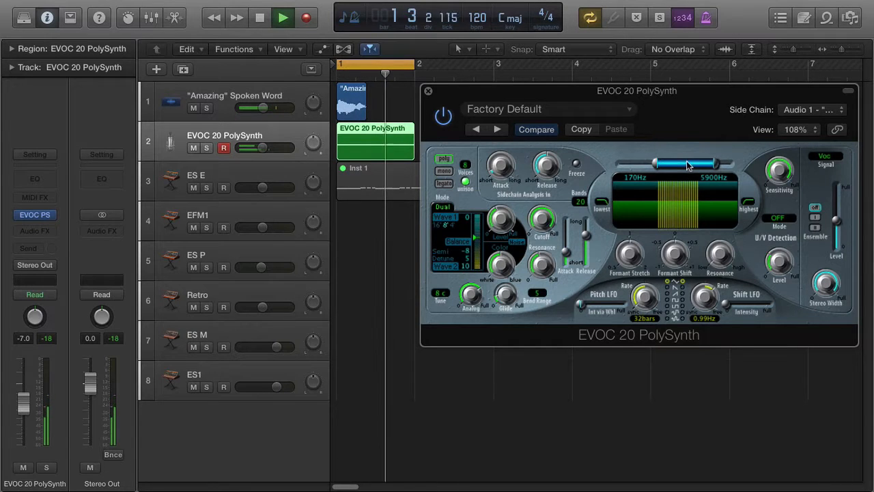
mouse_move(729, 171)
mouse_down()
mouse_move(689, 168)
mouse_move(722, 170)
mouse_up()
key(space)
key(Return)
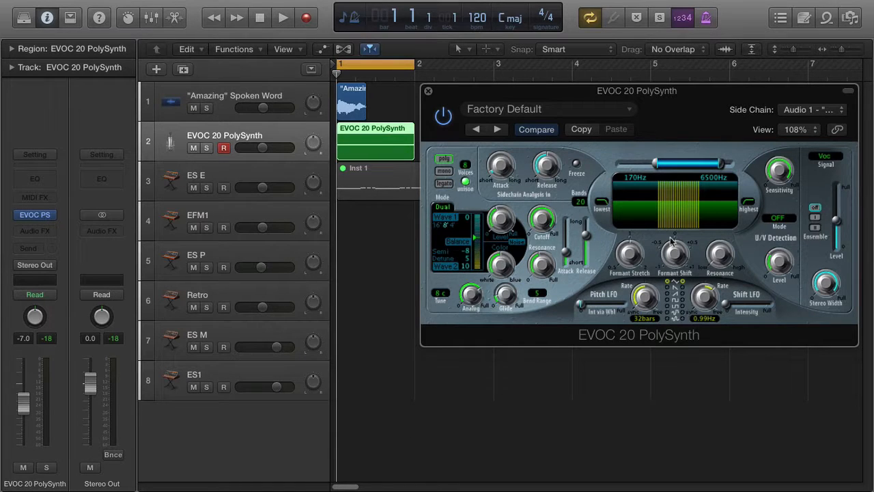
Sweep the Formant Stretch across its range during playback and leave it slightly above 1.
key(space)
drag(634, 257, 638, 212)
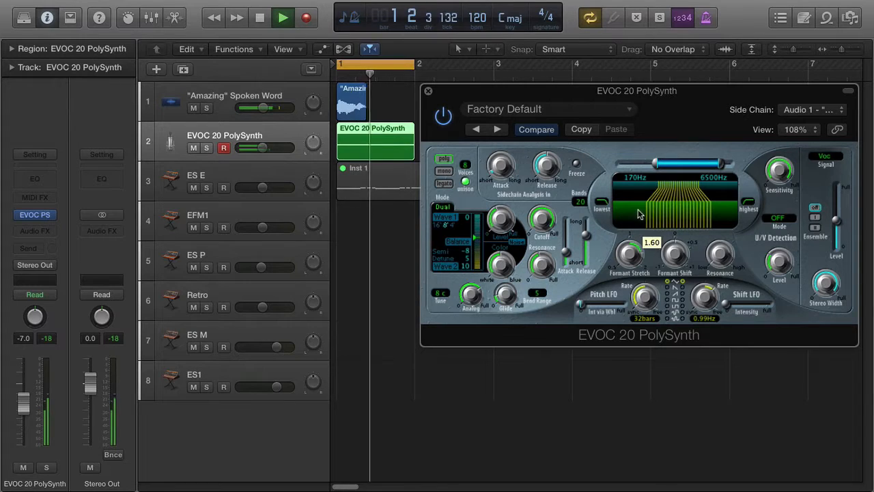
drag(630, 254, 644, 365)
drag(628, 256, 638, 144)
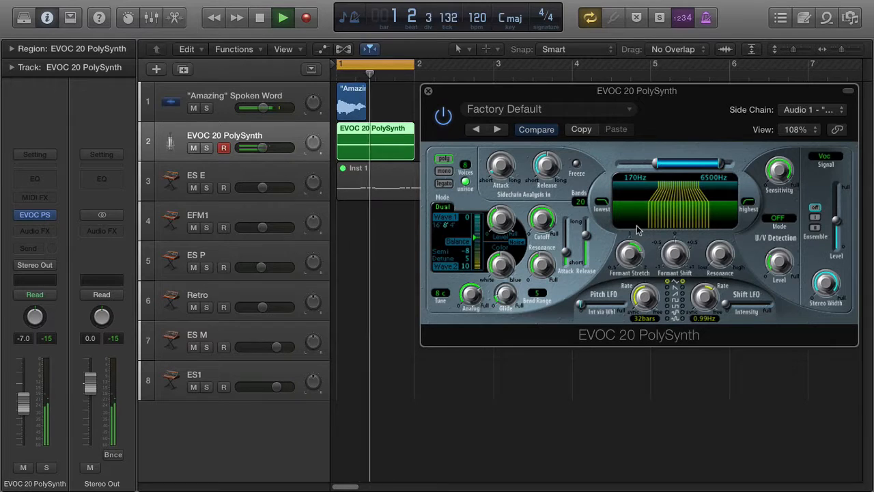
key(space)
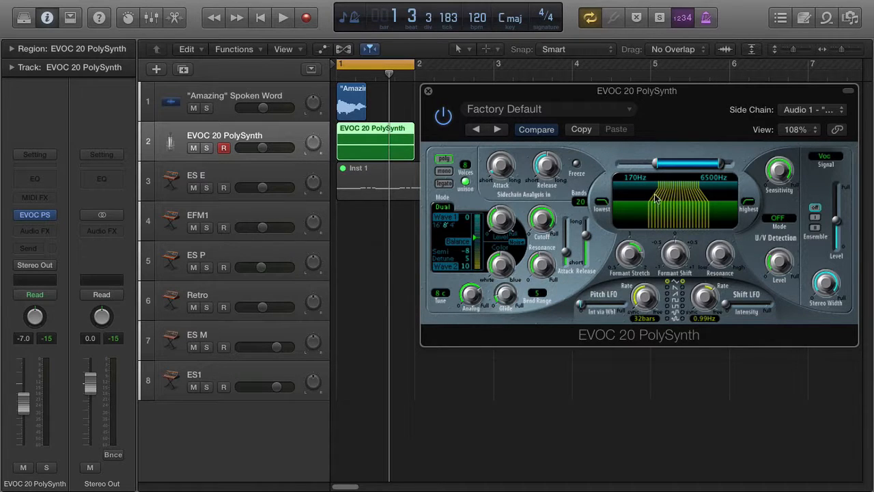
key(space)
drag(634, 253, 632, 272)
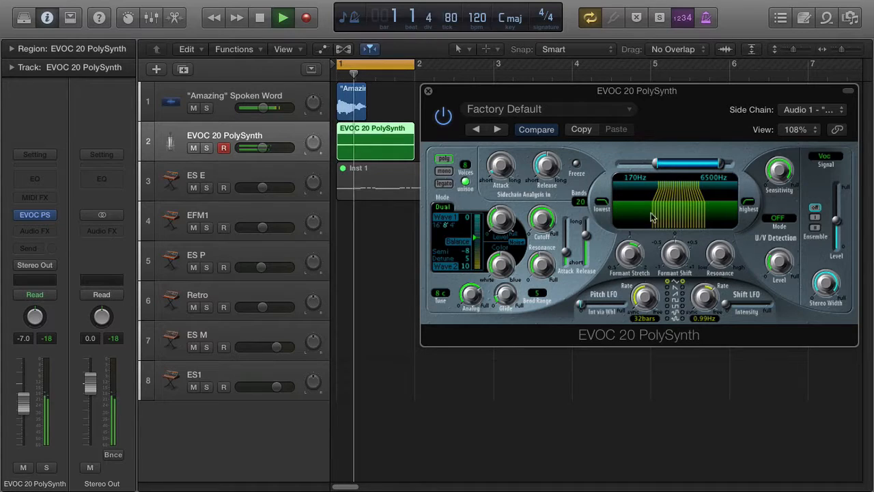
Set the Formant Shift moderately above 0 and raise the formant filter Resonance during playback.
drag(633, 254, 675, 205)
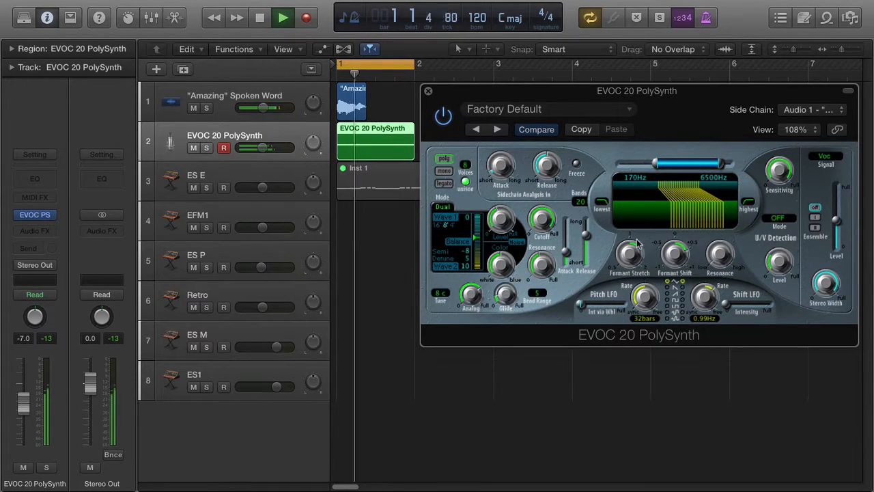
mouse_move(675, 256)
mouse_down()
mouse_move(677, 360)
mouse_move(679, 257)
mouse_move(678, 266)
mouse_up()
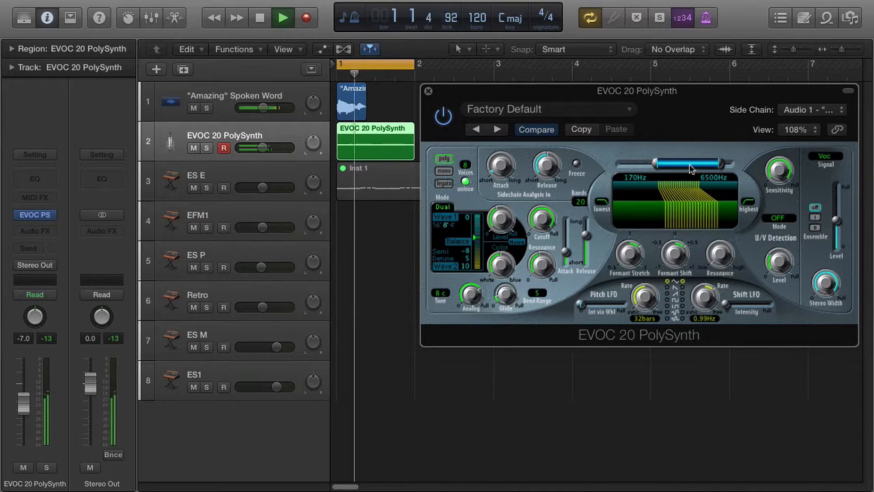
mouse_move(729, 244)
drag(729, 244, 732, 160)
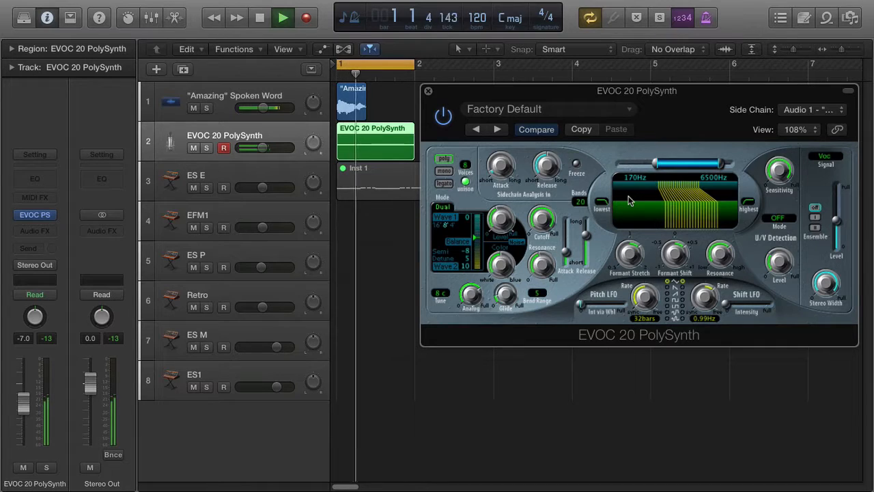
key(space)
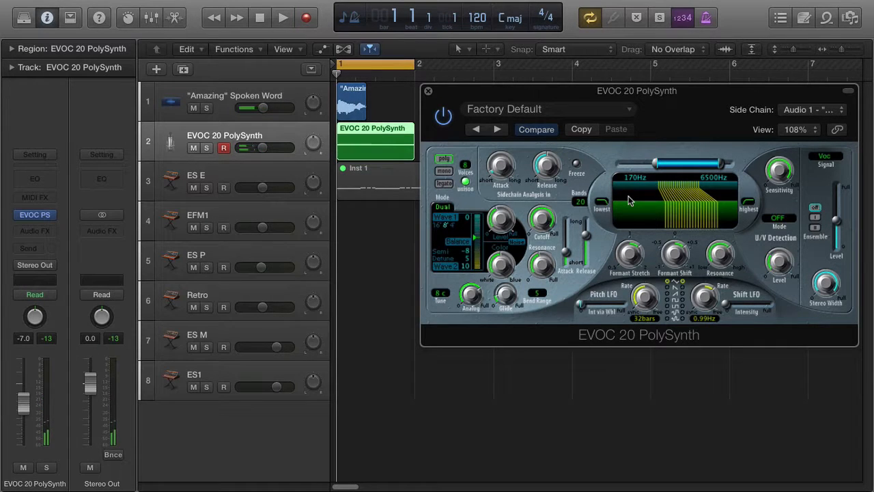
Save the project and raise the Pitch LFO's Int via Whl to maximum during playback.
key(super+s)
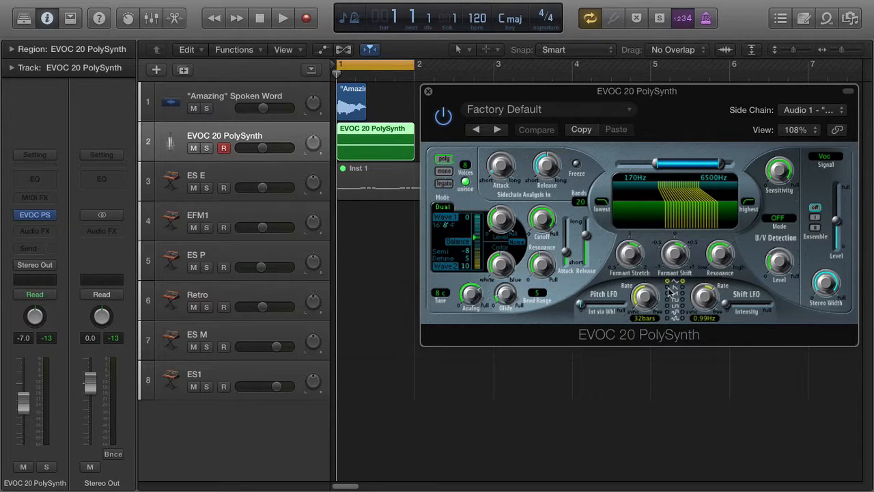
key(space)
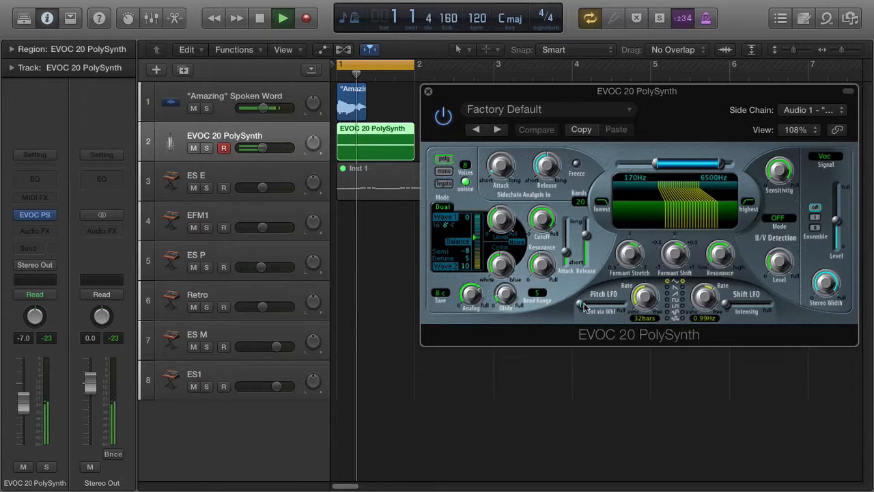
drag(584, 307, 610, 315)
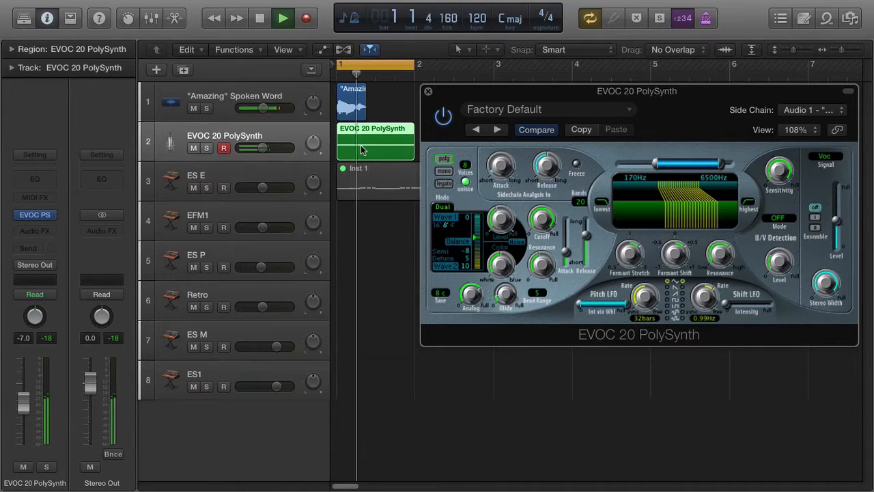
Raise the lower handle of the Pitch LFO's Int via Whl range to maximum during playback.
key(space)
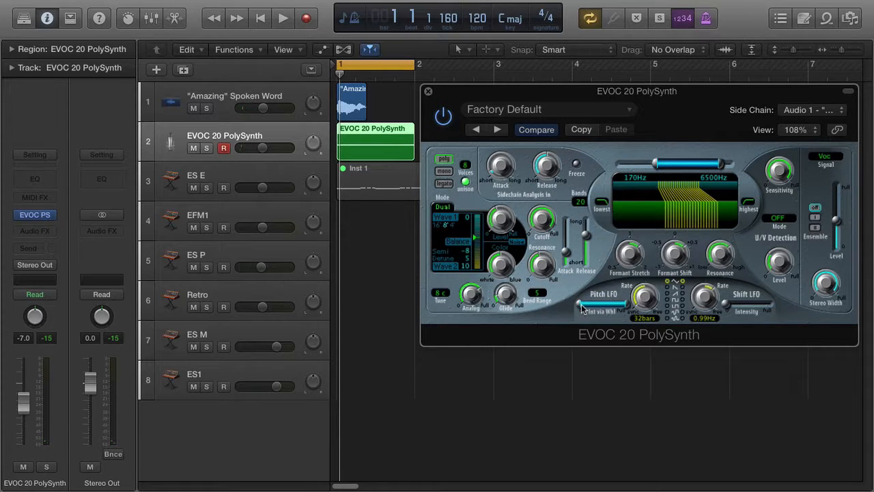
key(space)
drag(580, 305, 628, 310)
mouse_move(629, 309)
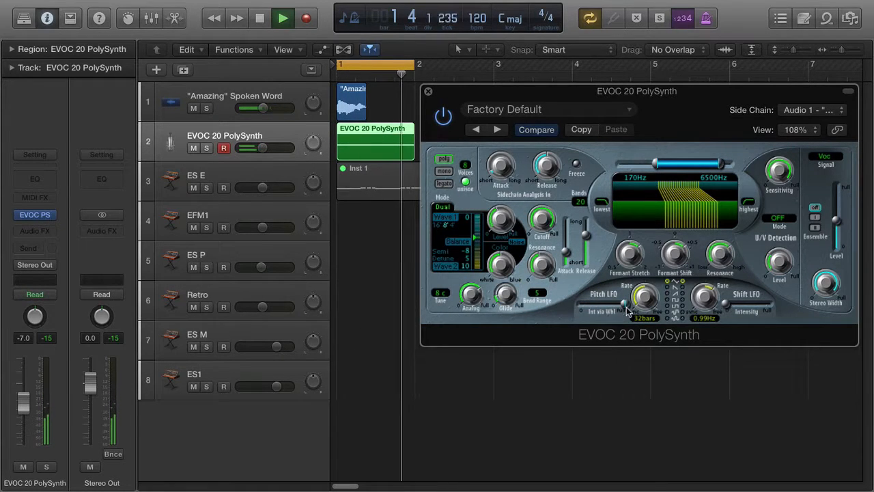
key(space)
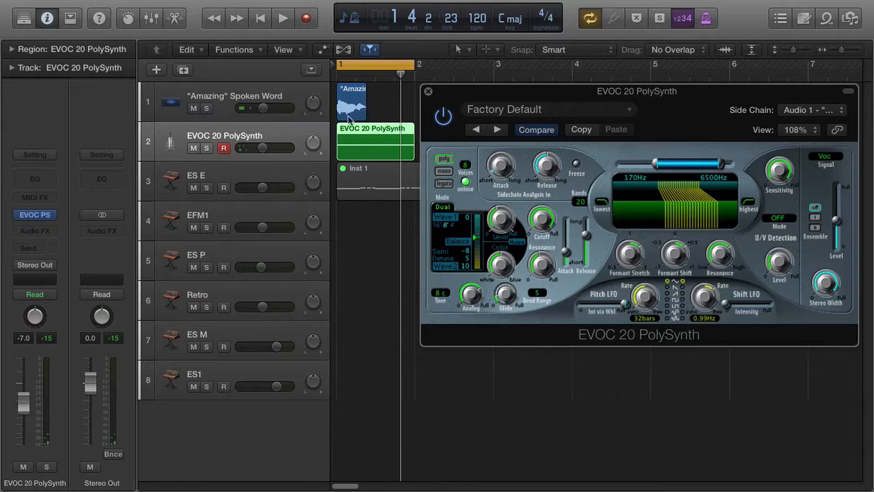
Set the Pitch LFO Rate to 1 bar, choose its lowest-listed waveform and bring Int via Whl to a medium amount.
key(space)
mouse_move(635, 308)
mouse_down()
mouse_move(649, 276)
mouse_move(642, 305)
mouse_up()
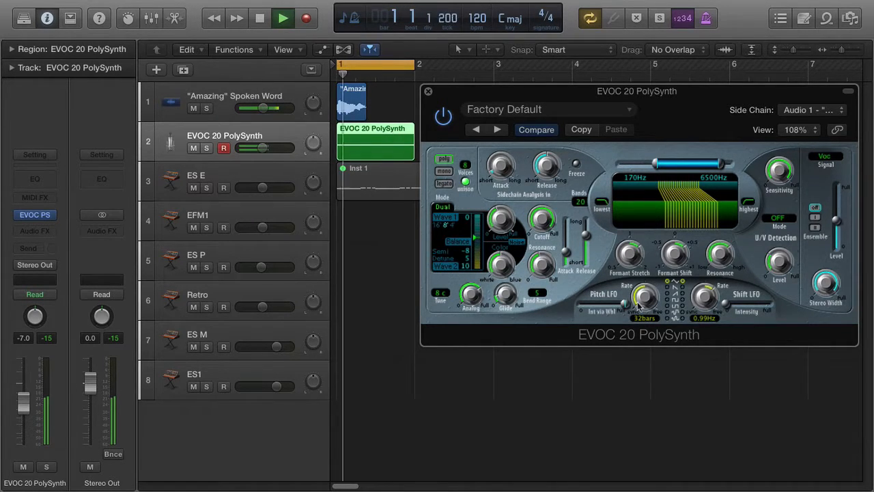
drag(644, 298, 650, 276)
drag(624, 305, 567, 305)
drag(623, 306, 610, 310)
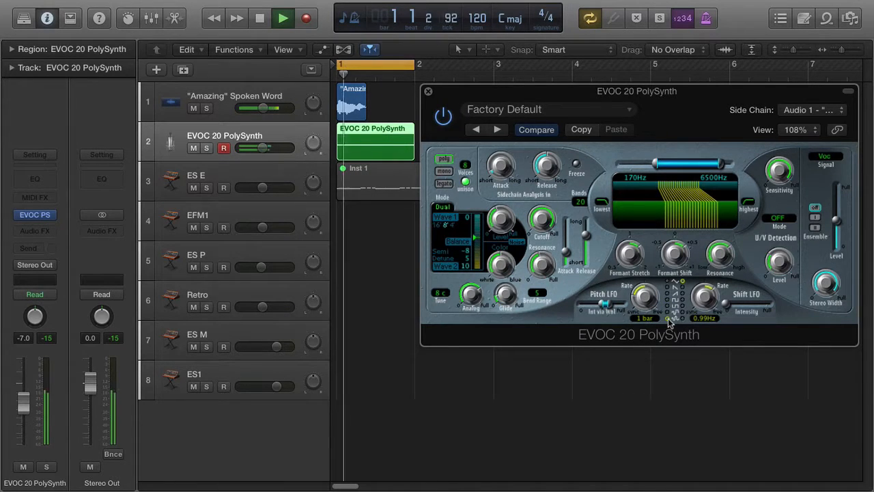
key(space)
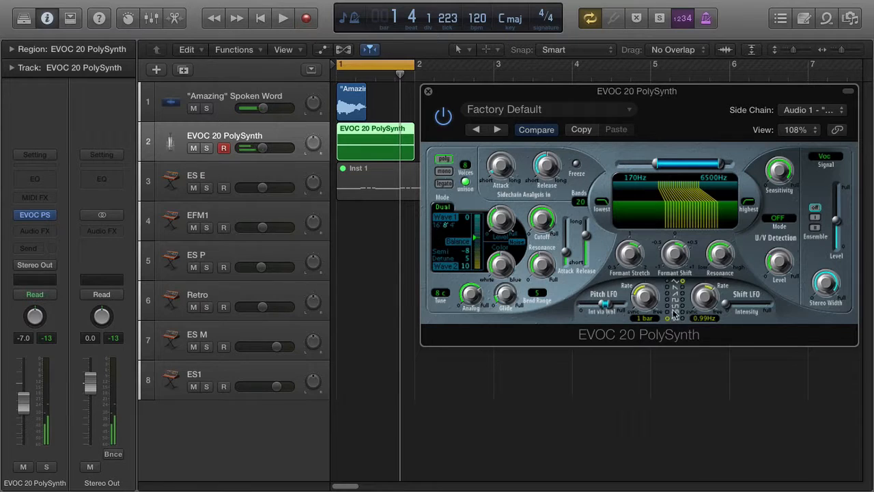
mouse_move(649, 304)
mouse_down()
mouse_move(650, 281)
mouse_move(646, 296)
mouse_up()
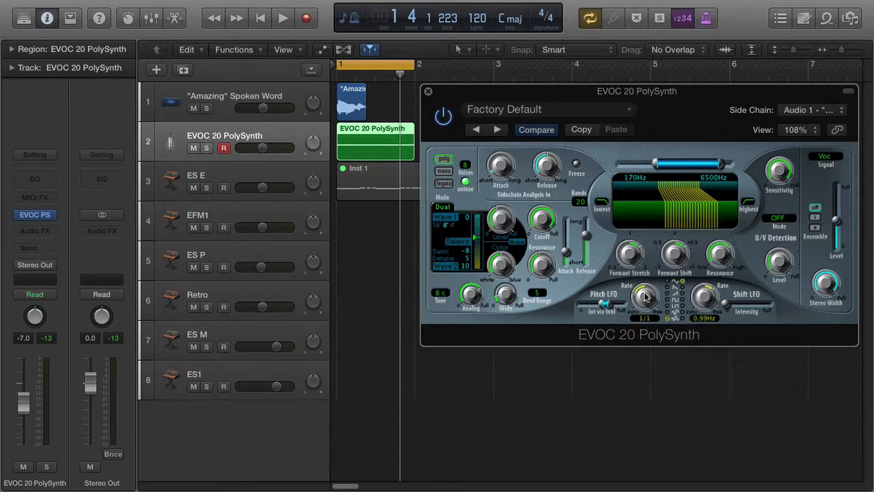
key(space)
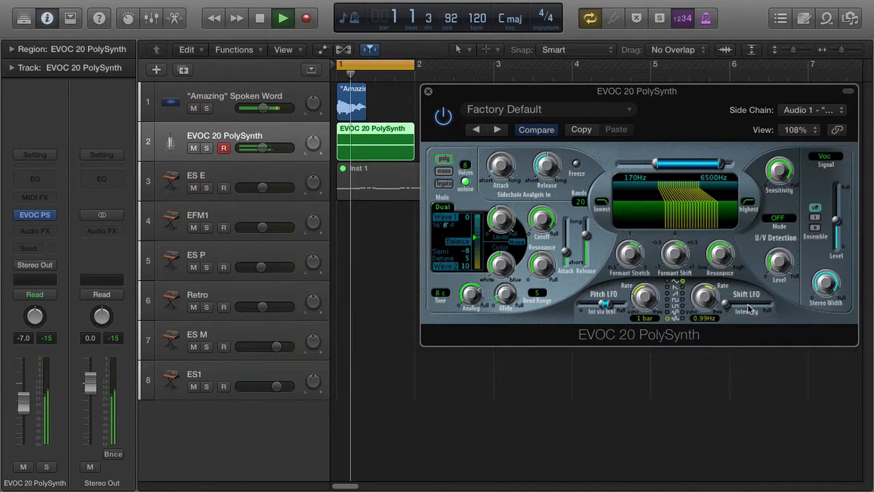
Set the Shift LFO Rate to 2.20 Hz, change its waveform and set a moderate Intensity during playback.
drag(726, 307, 681, 296)
click(682, 294)
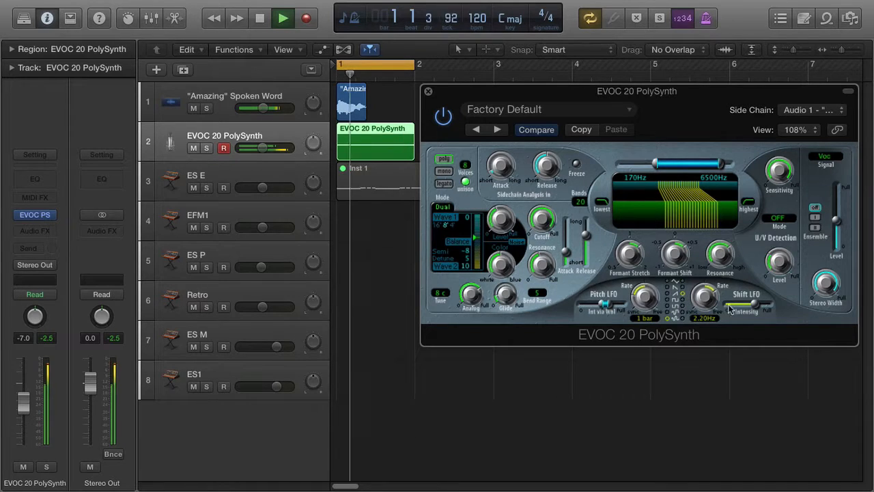
drag(754, 307, 746, 308)
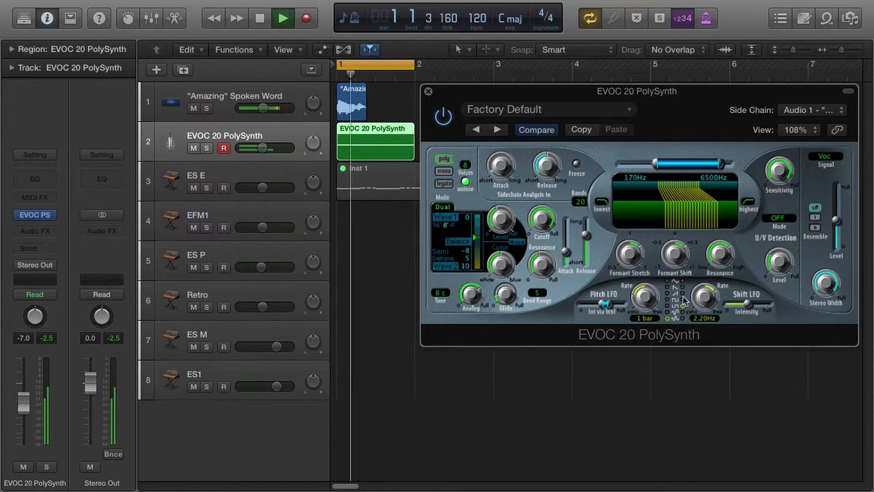
drag(749, 307, 745, 306)
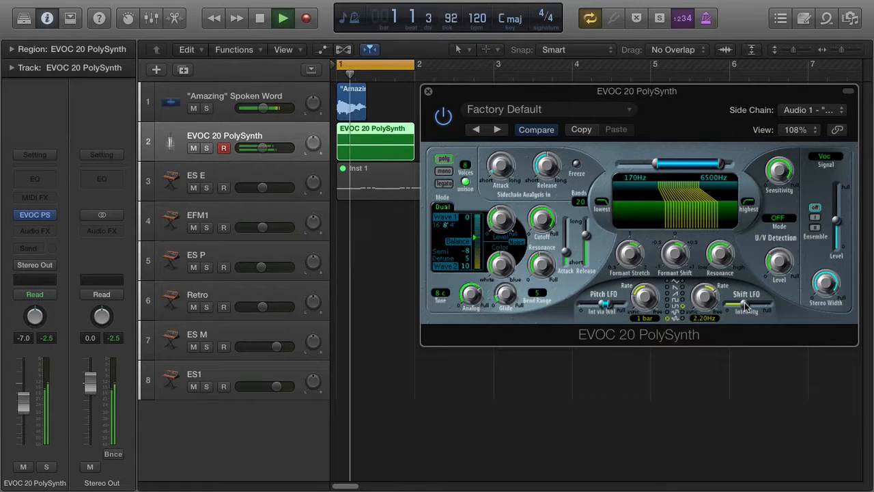
key(space)
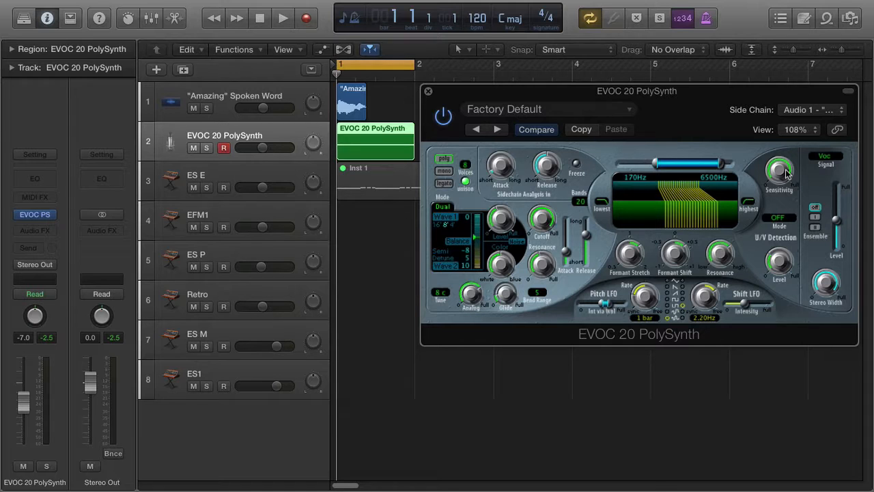
Audition the U/V Detection modes Noise and N+Syn during playback and select Blend.
click(790, 218)
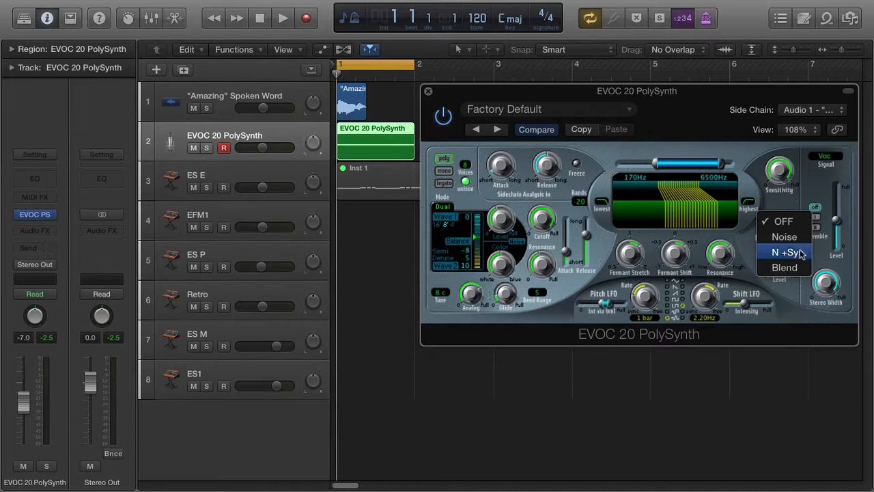
click(794, 236)
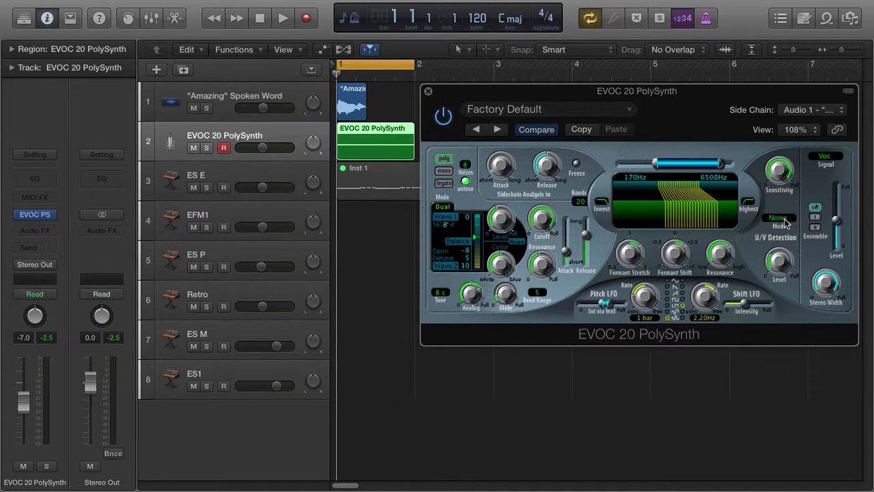
key(space)
click(789, 222)
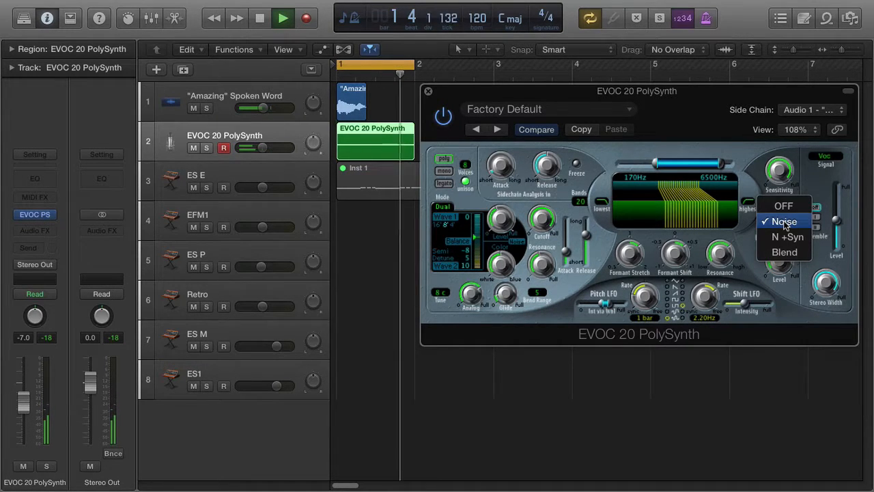
click(791, 237)
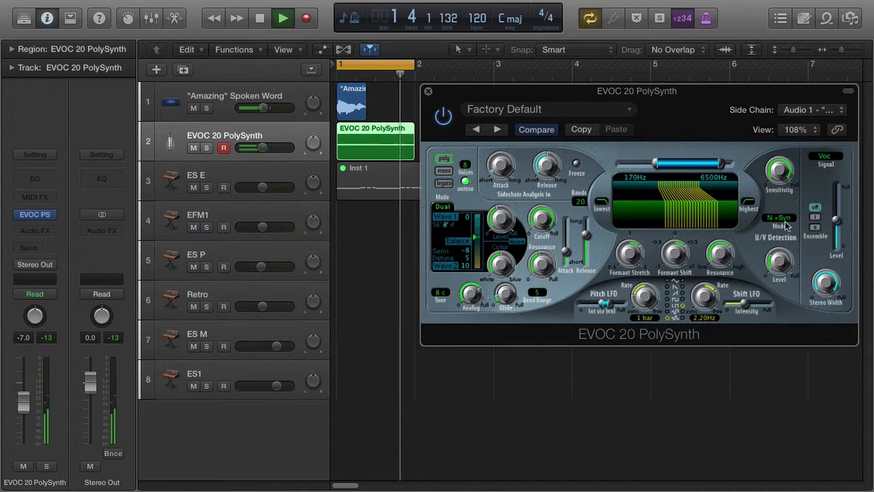
click(785, 218)
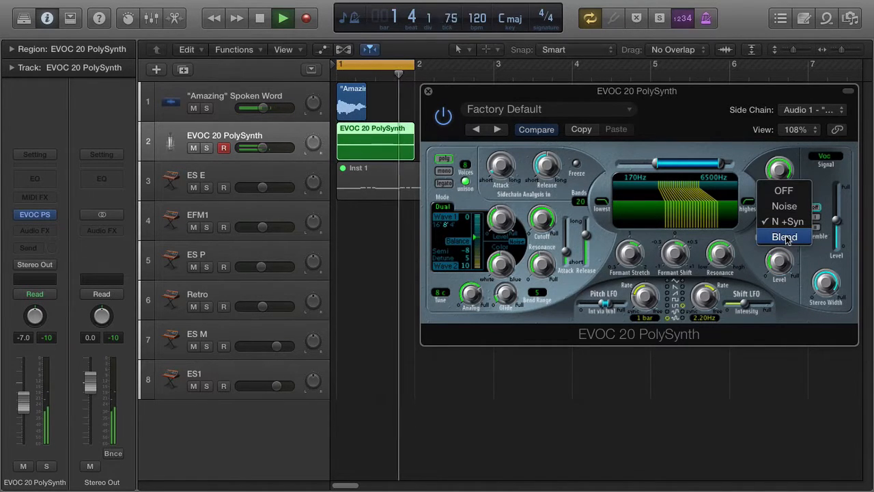
click(786, 237)
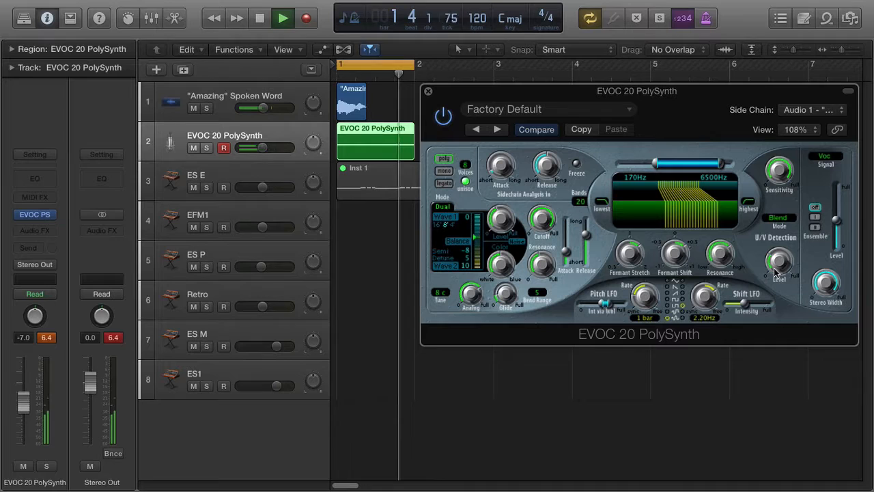
Adjust the U/V Detection Level, clear the channel peak readings and try the Level at 34% during playback.
drag(775, 273, 787, 254)
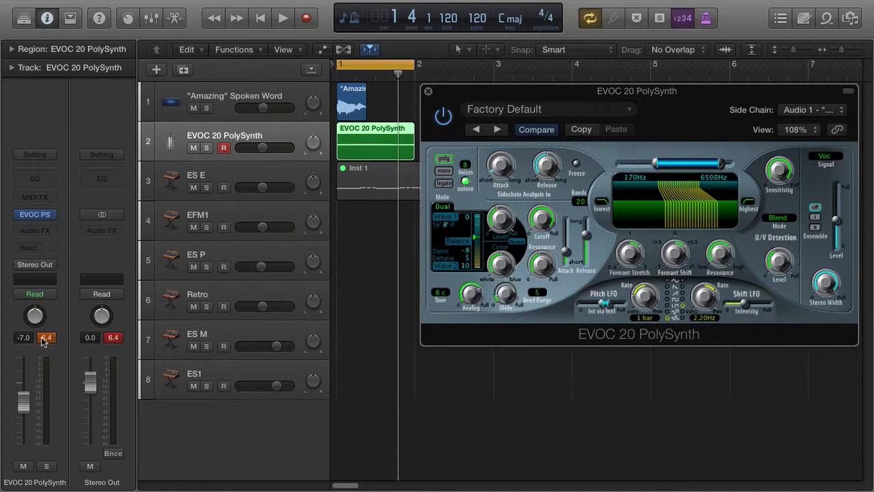
click(113, 339)
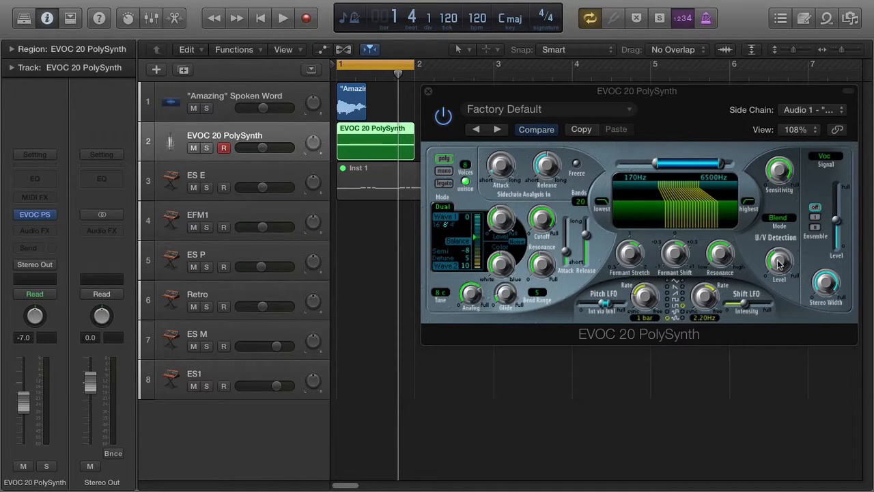
key(space)
mouse_move(780, 264)
mouse_down()
mouse_move(785, 230)
mouse_move(785, 272)
mouse_up()
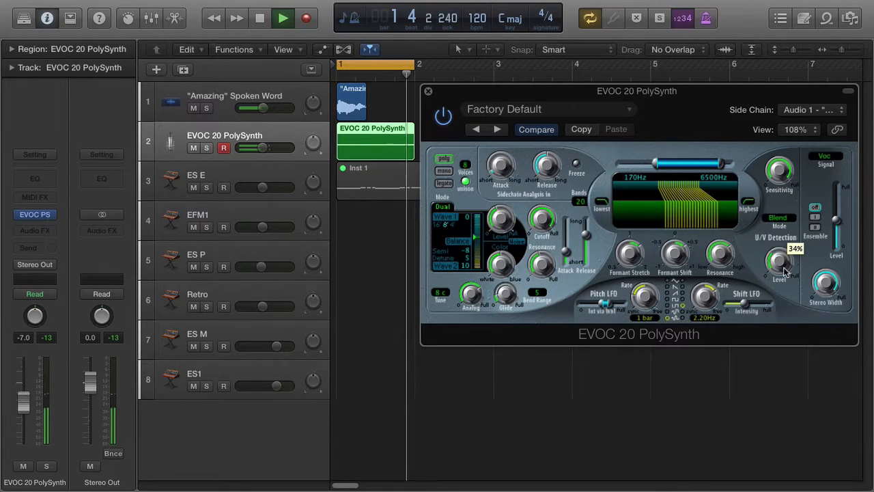
Try U/V Detection in N+Syn mode with Level at 25%, and in Noise mode with Sensitivity at 16%.
click(777, 217)
click(780, 203)
mouse_move(783, 271)
mouse_down()
mouse_move(783, 200)
mouse_move(777, 281)
mouse_up()
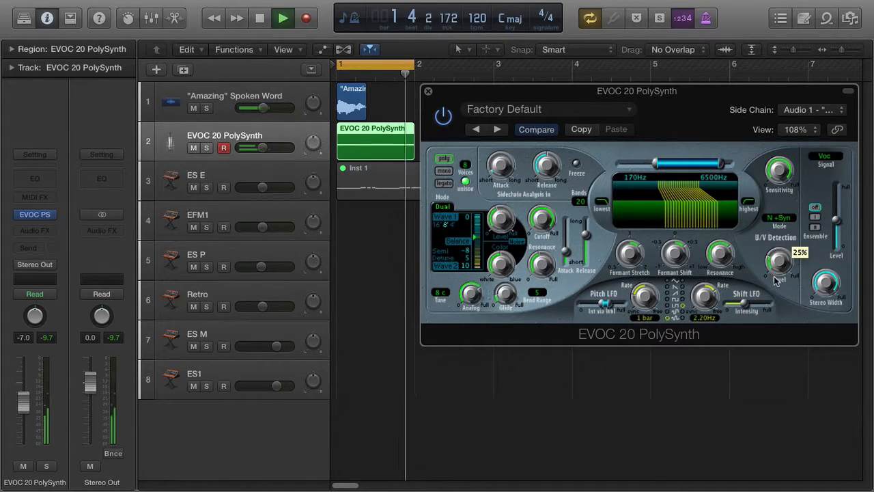
click(779, 217)
click(784, 207)
drag(785, 201, 790, 287)
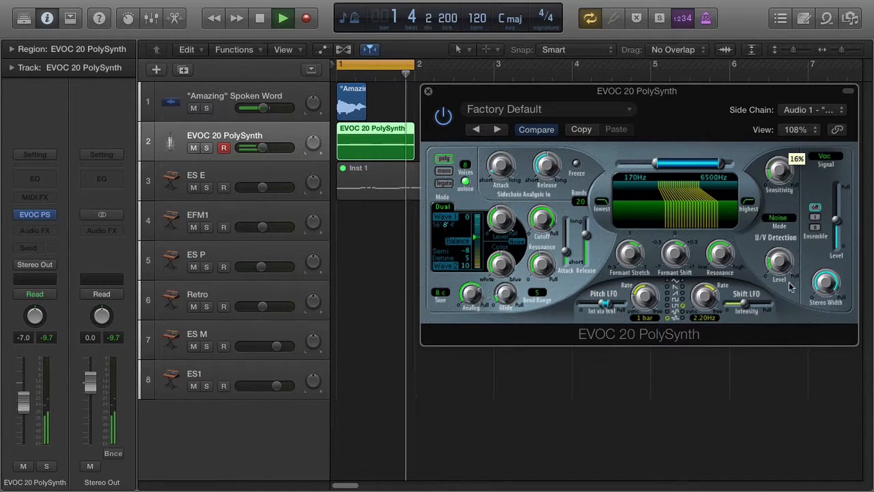
Return the U/V Detection Mode to Blend and clear the channel peak readings.
click(779, 218)
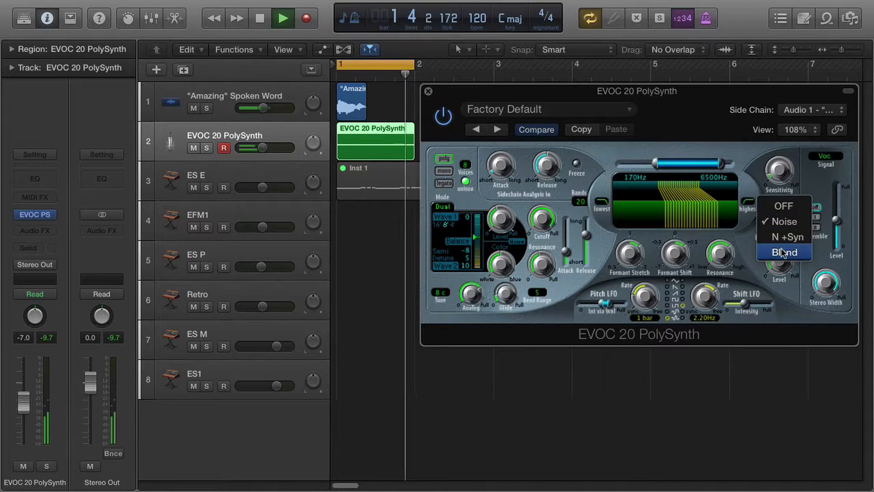
click(783, 253)
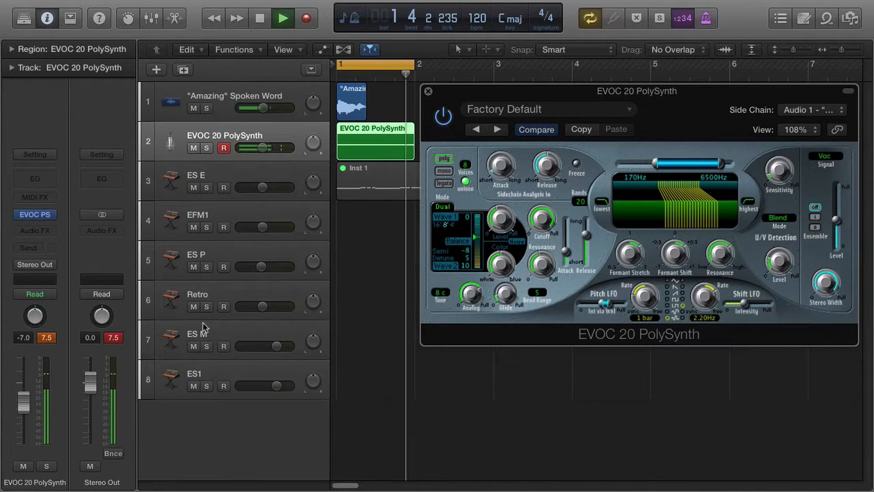
click(113, 339)
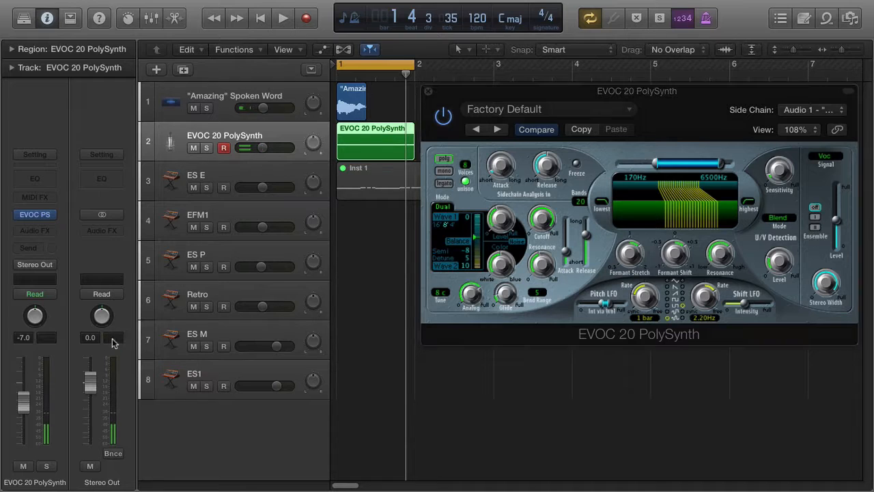
click(781, 227)
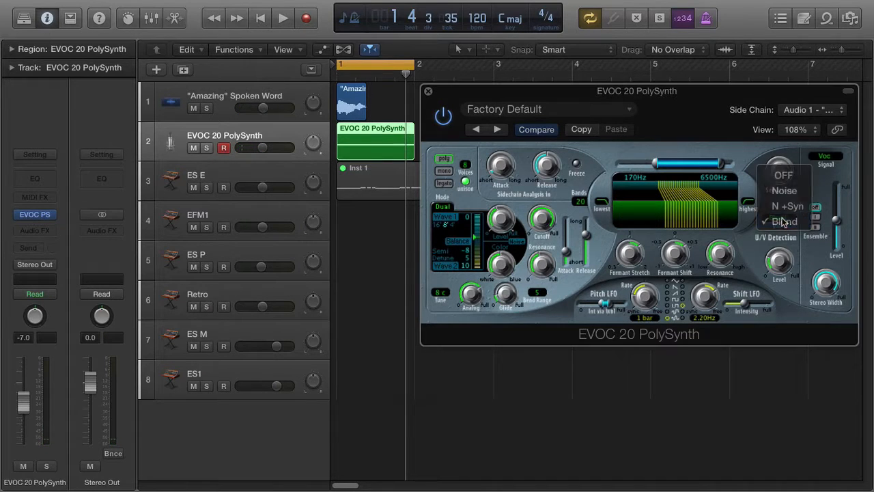
click(785, 232)
Play the loop in Blend mode with the U/V Detection Level at about 24%.
key(space)
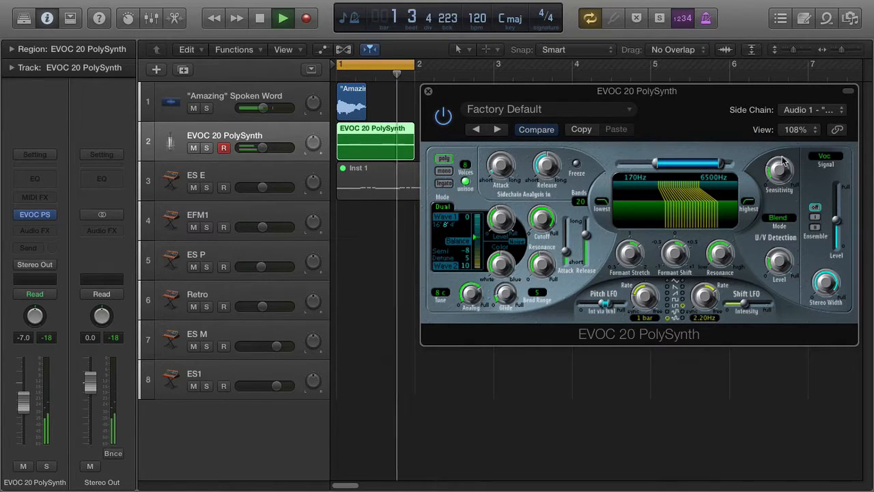
key(space)
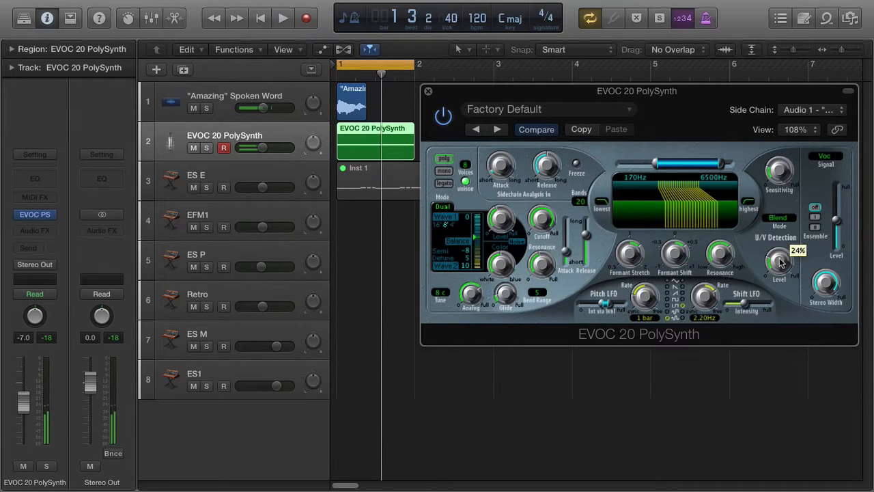
key(space)
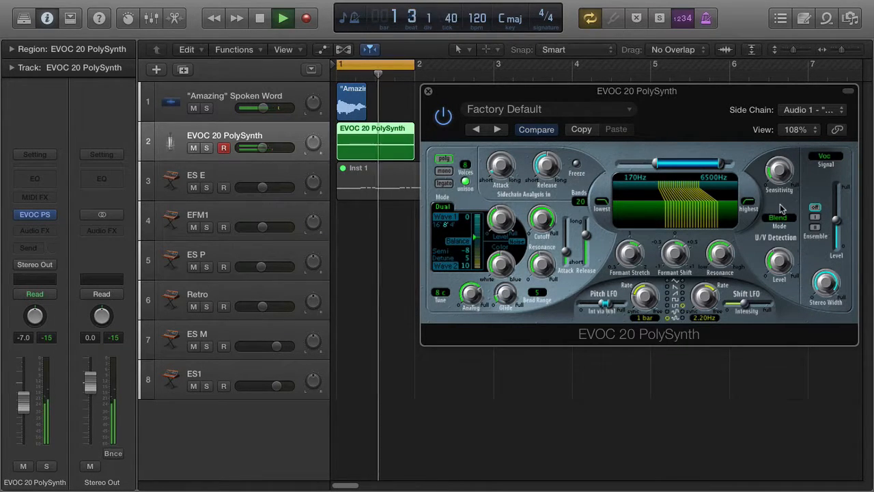
key(space)
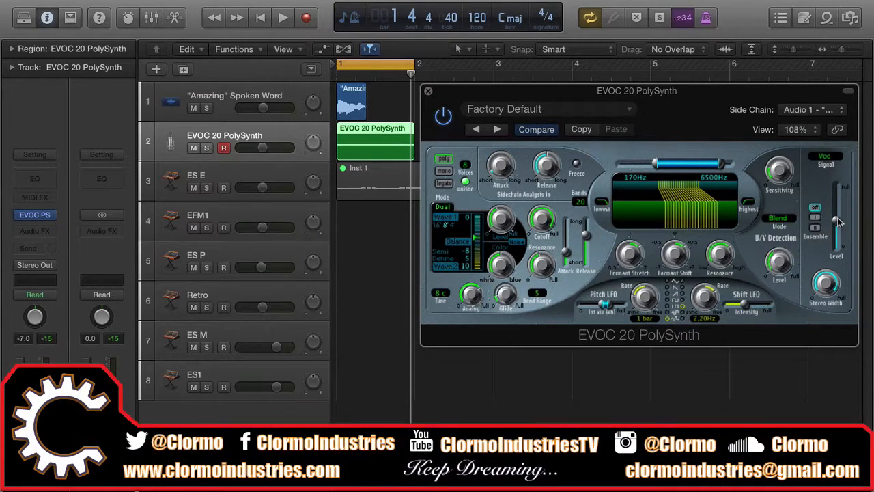
Vary the output Level between low settings and about 4 dB during playback, clear the peak readings and leave it near mid-range.
key(space)
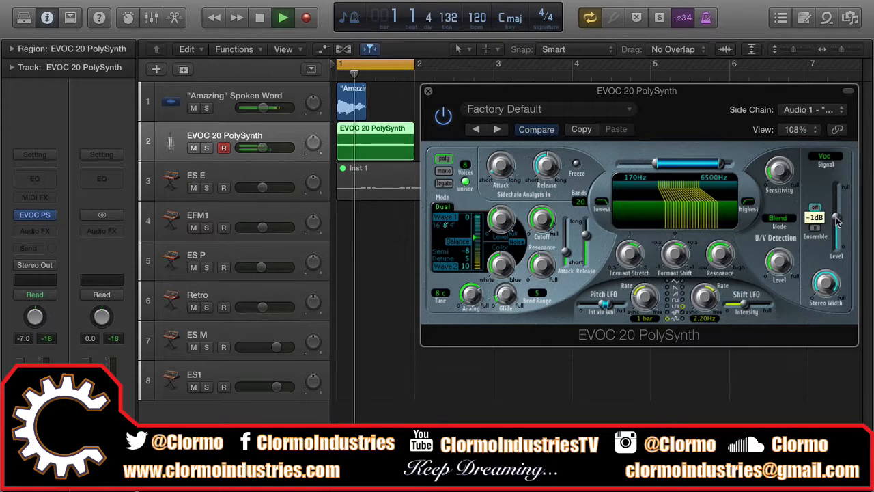
drag(837, 229, 839, 219)
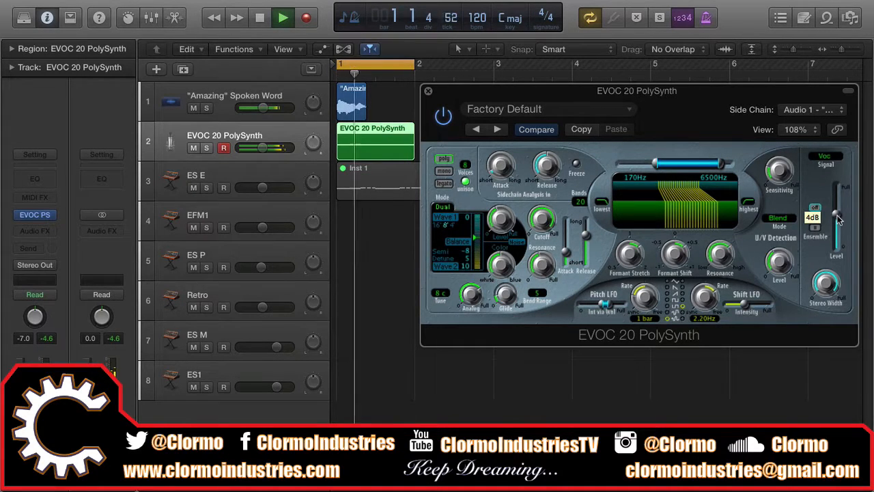
drag(838, 214, 838, 234)
click(112, 340)
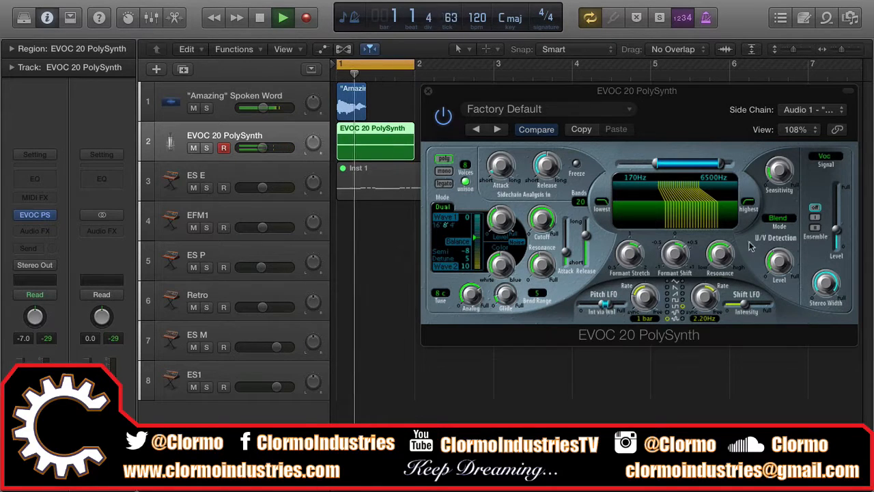
click(840, 234)
drag(838, 228, 838, 223)
Sweep the Stereo Width and set the Ensemble effect to I during playback.
drag(828, 286, 828, 329)
click(815, 219)
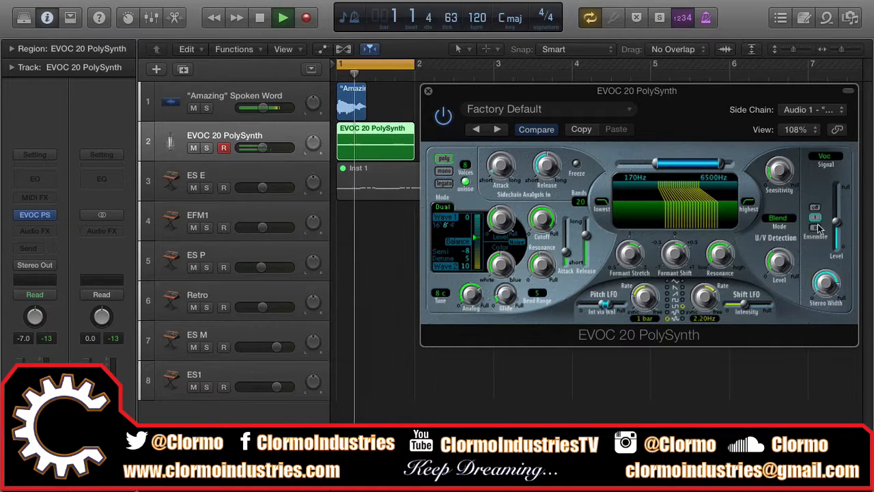